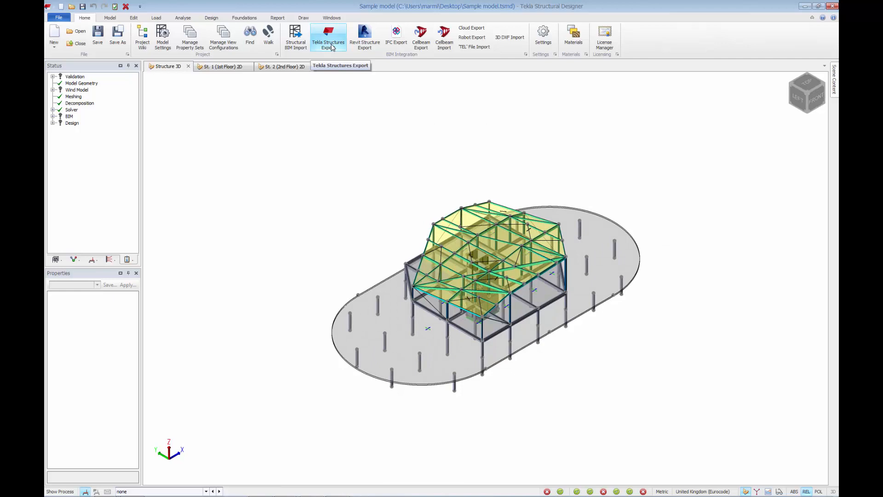
Step: Set up an export to Tekla Structures that includes analysis results, using the first-order linear method and all combinations
click(338, 49)
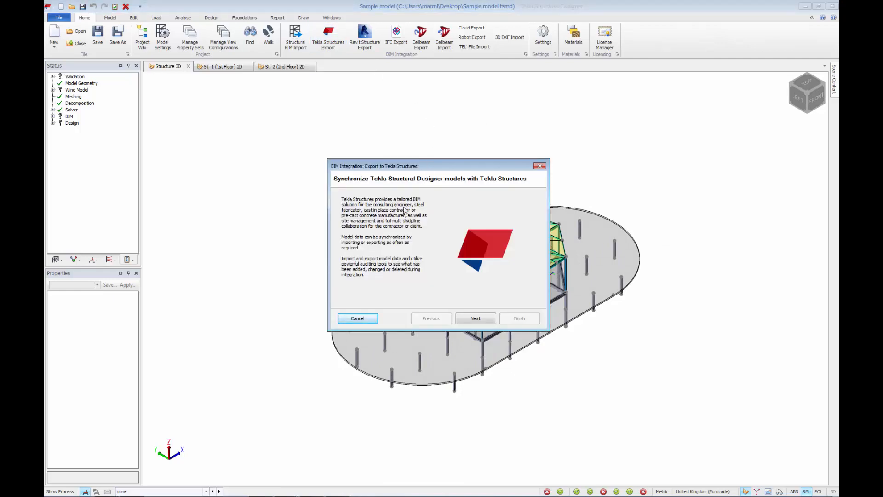
click(476, 320)
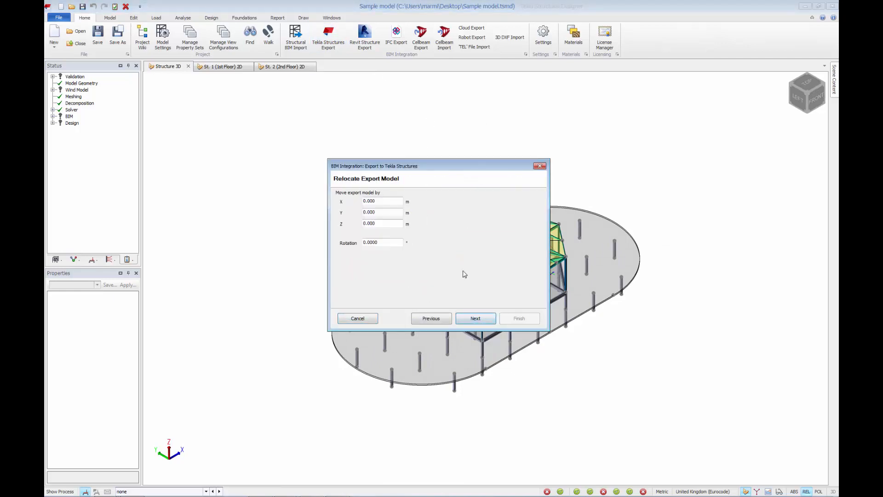
click(466, 324)
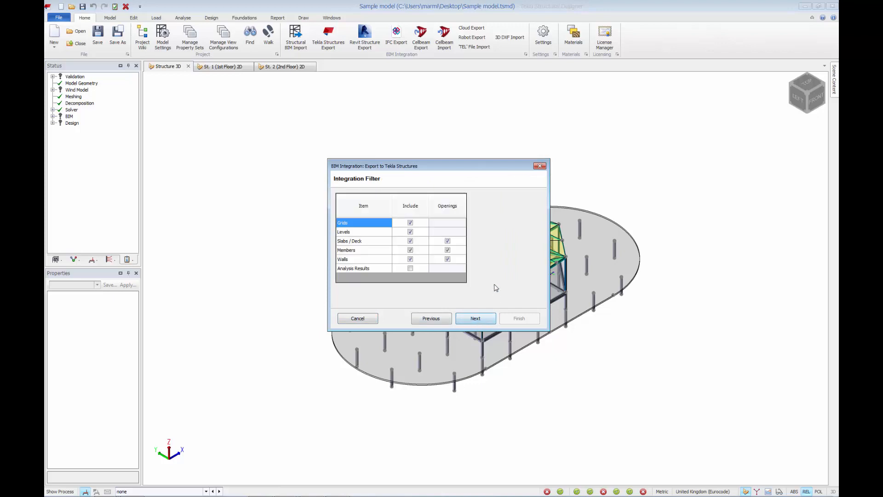
click(410, 268)
click(470, 320)
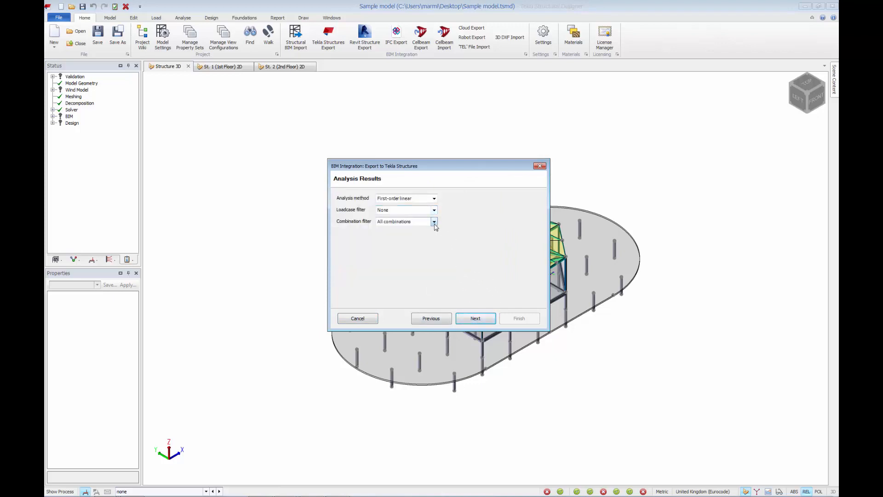
click(488, 319)
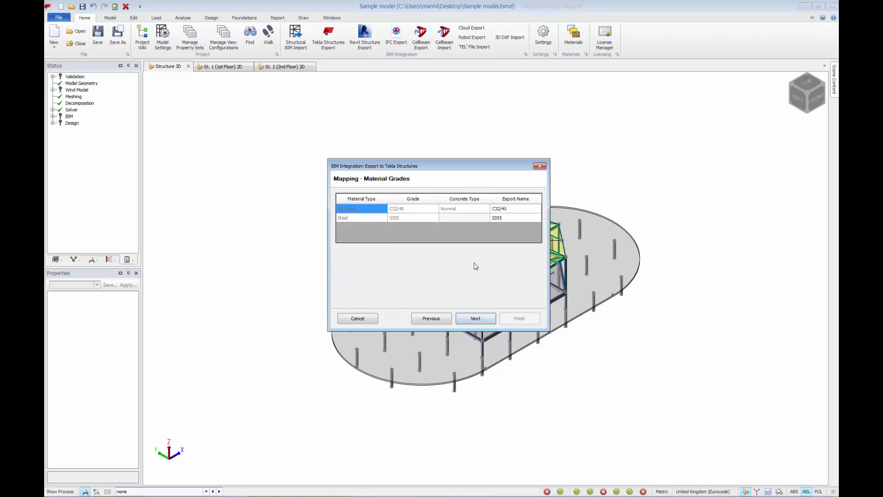
click(465, 321)
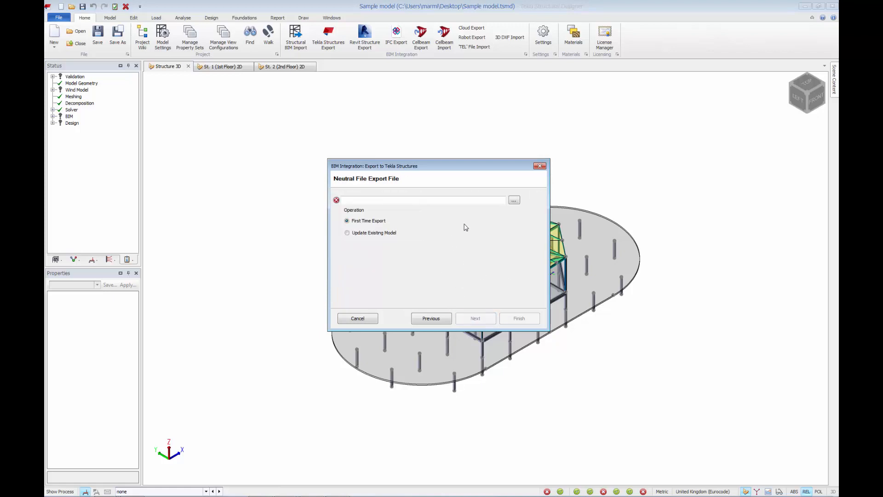
Step: Run the first-time export to a desktop neutral file named "Sample model - a - Exported to Tekla Structures.cxl"
click(515, 201)
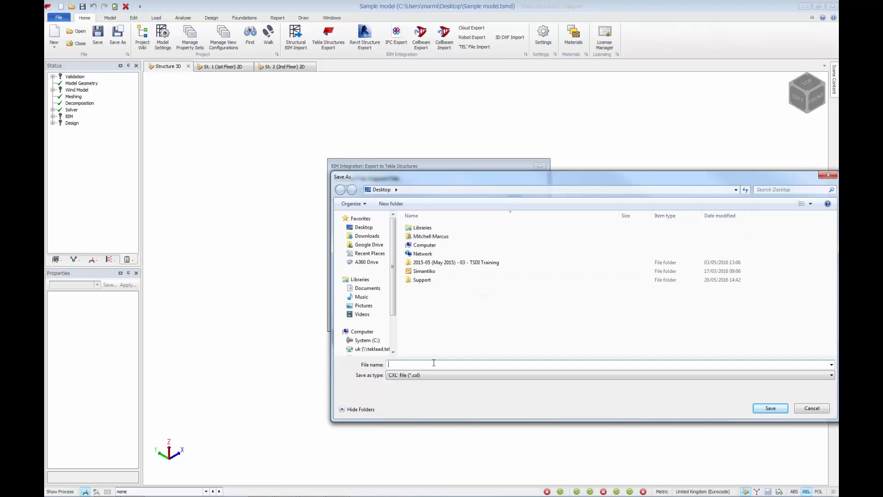
text(Sample model)
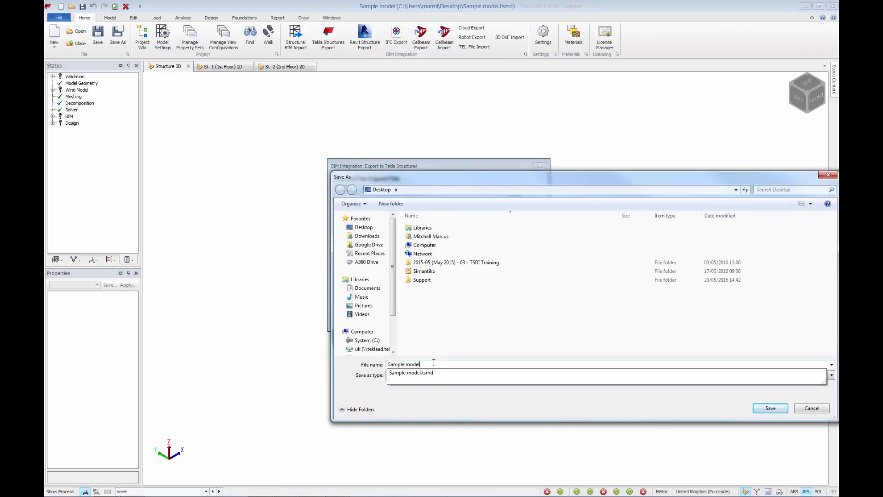
text( - a - Exported to Tekla Struc)
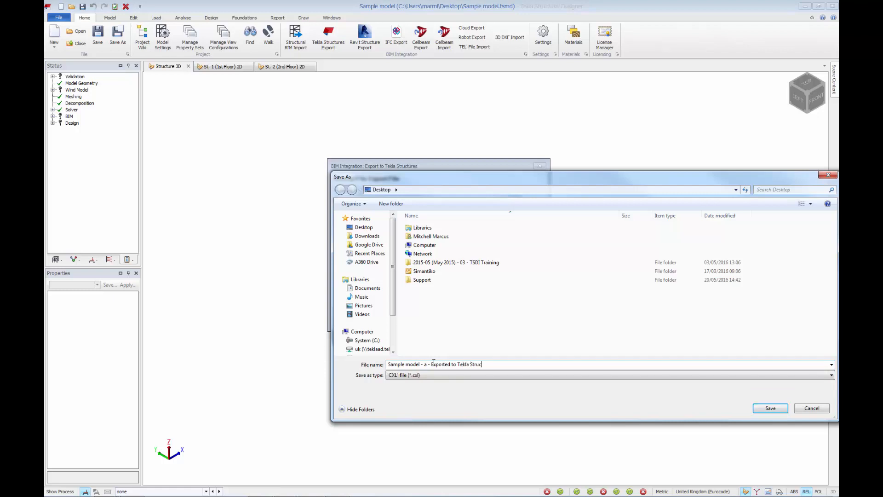
click(765, 409)
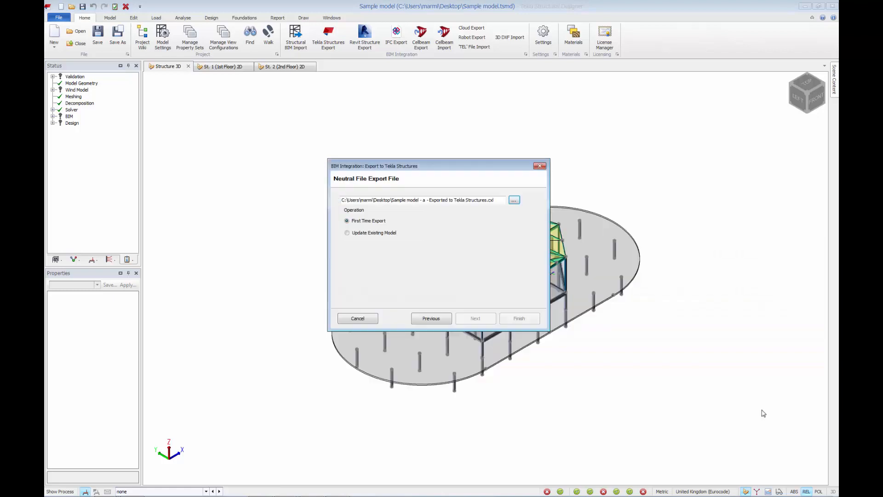
click(520, 319)
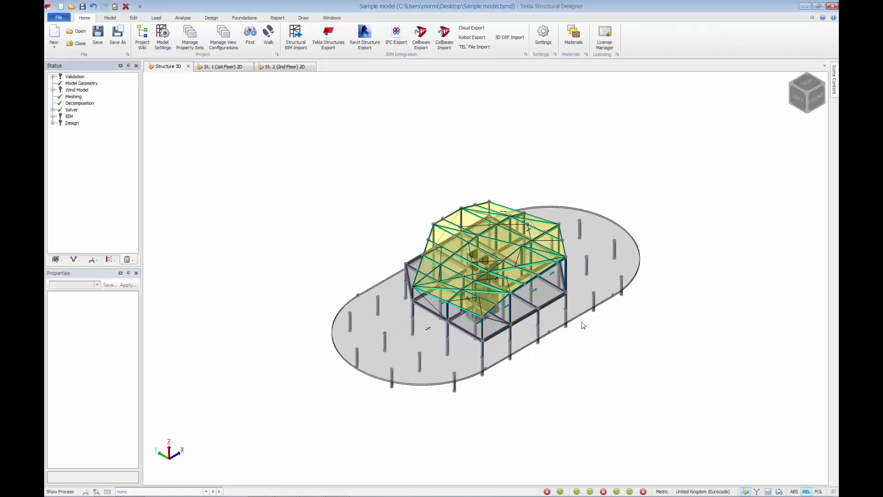
Step: Turn on the BIM exclusion toggle to check which entities are excluded from the export
click(780, 492)
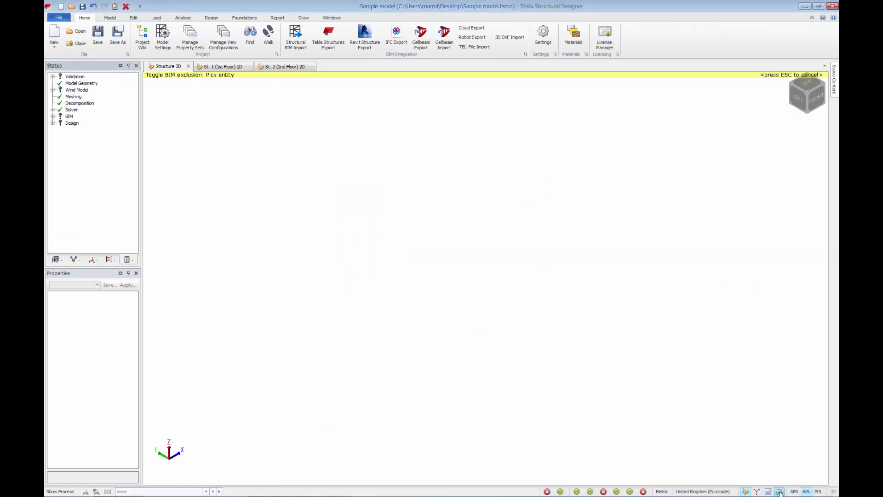
middle_drag(623, 433, 496, 424)
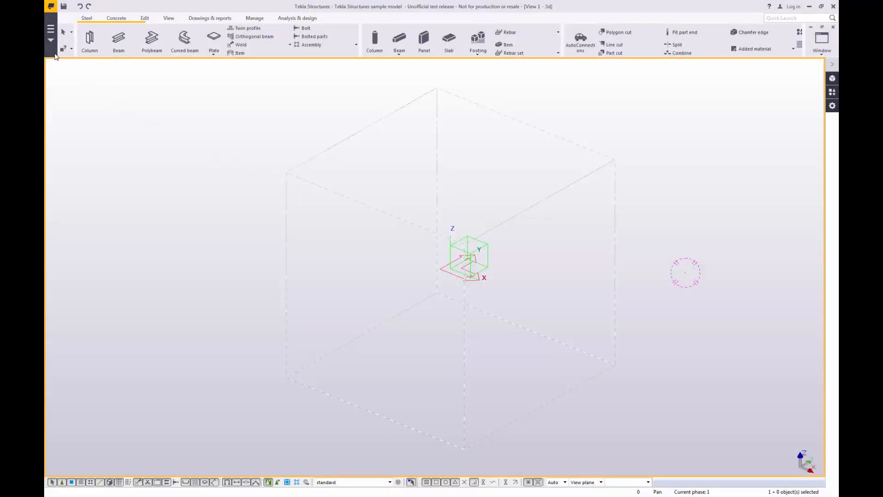
Step: In Tekla Structures, start a Tekla Structural Designer import with "Sample model - a - Exported to Tekla Structures.cxl" from the desktop as import file
click(51, 39)
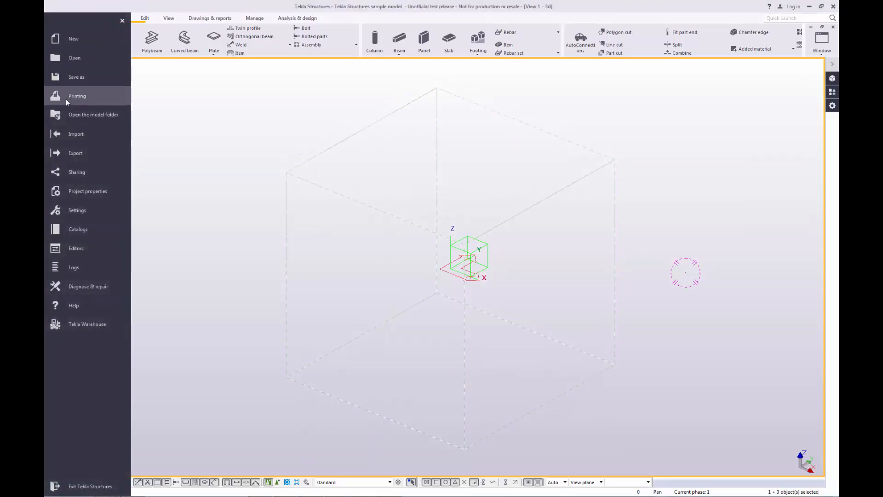
click(73, 133)
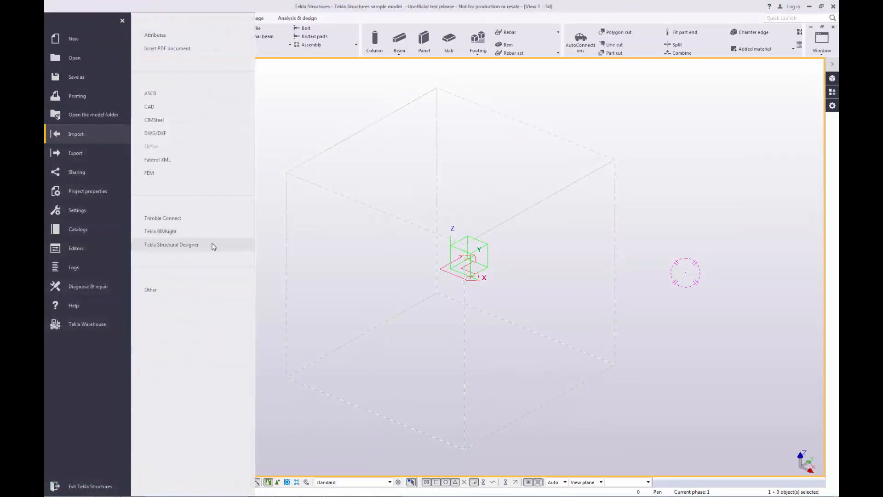
click(184, 244)
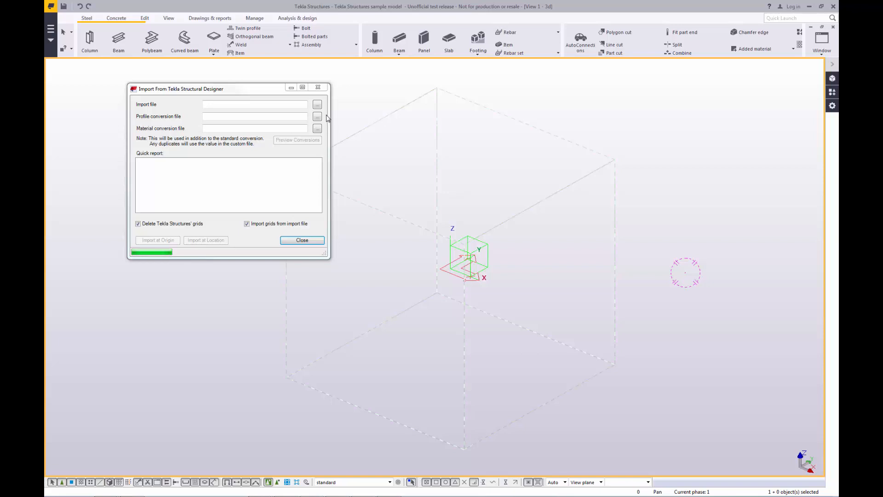
click(317, 105)
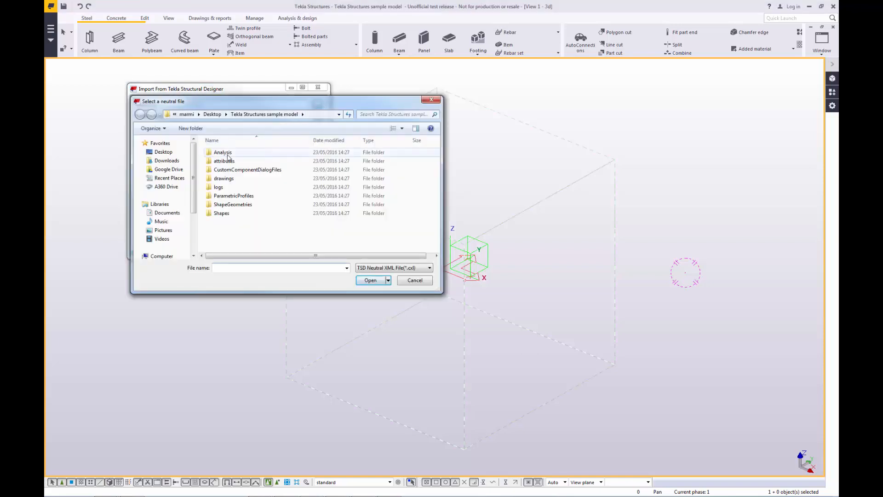
click(164, 152)
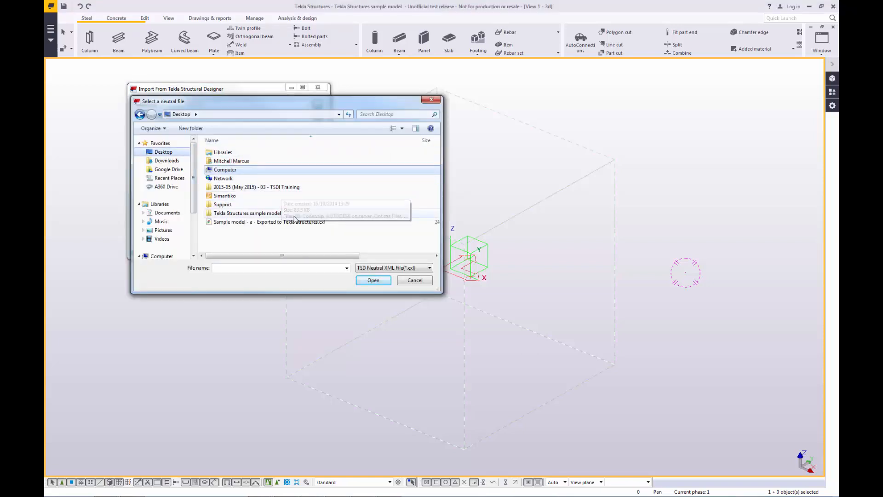
click(294, 222)
click(381, 282)
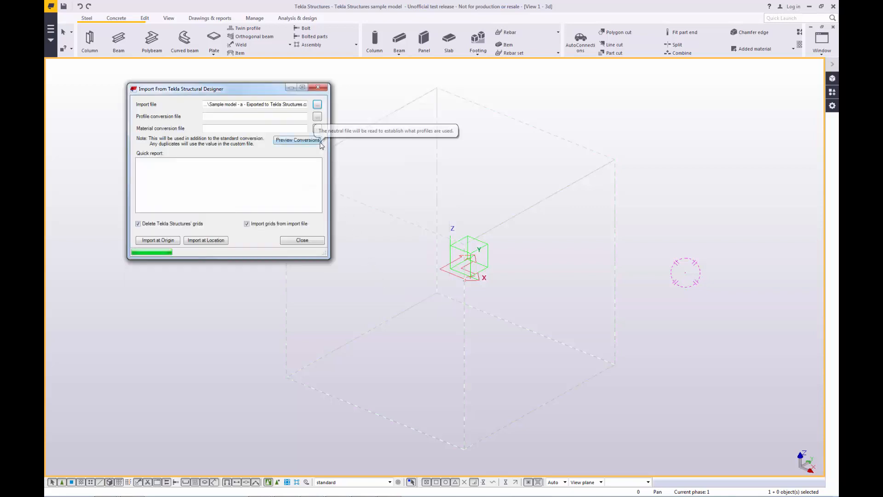
Step: Preview the profile and material conversions, and import the model at the origin
click(316, 140)
scroll(321, 162, up, 10)
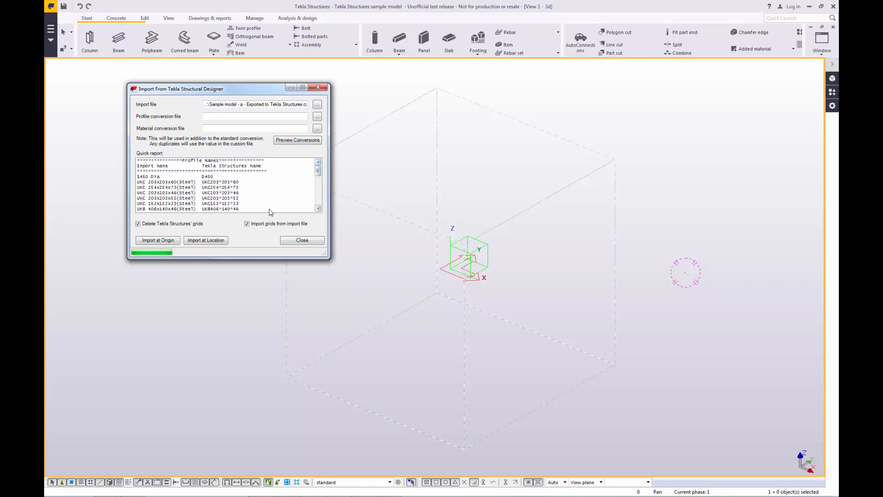
click(158, 240)
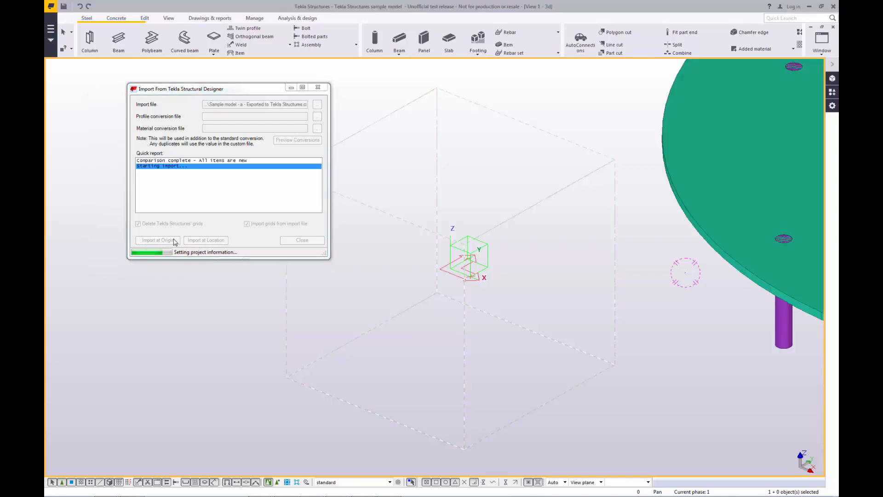
click(283, 240)
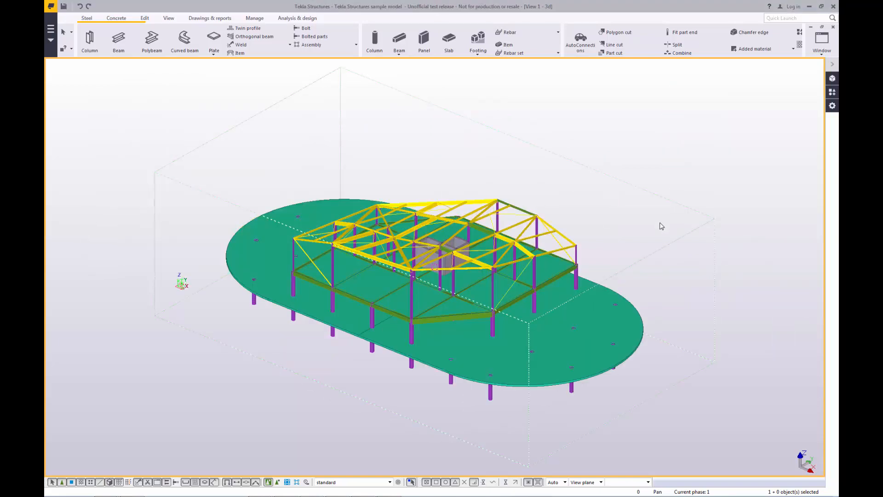
Step: Examine the imported 3D model from several sides, including the slabs, columns and roof framing
mouse_move(661, 226)
ctrl+middle_down()
mouse_move(556, 197)
mouse_move(472, 194)
ctrl+middle_up()
middle_drag(487, 159, 394, 258)
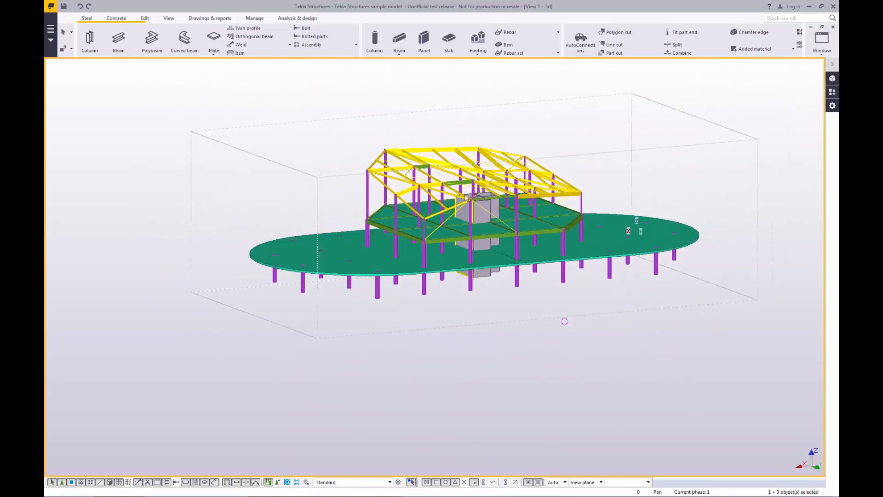
scroll(379, 131, up, 5)
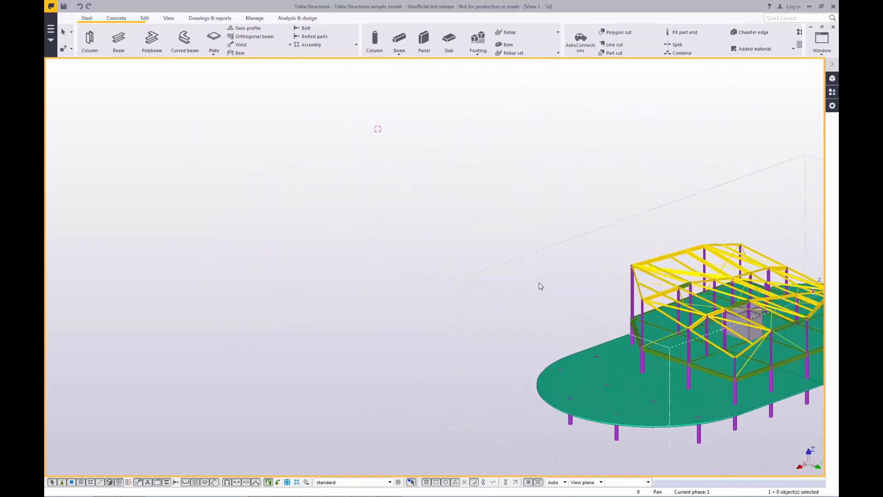
scroll(540, 283, down, 2)
middle_drag(578, 285, 380, 217)
mouse_move(417, 294)
ctrl+middle_down()
mouse_move(691, 292)
mouse_move(690, 300)
ctrl+middle_up()
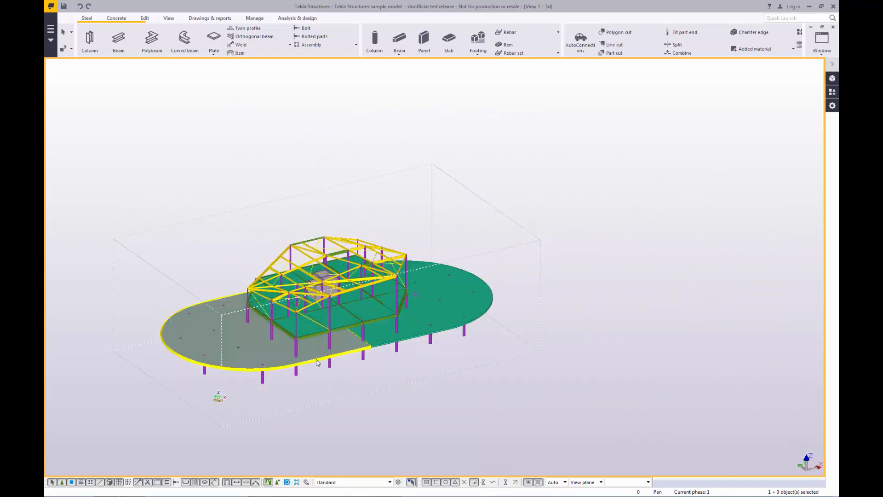
scroll(317, 362, up, 6)
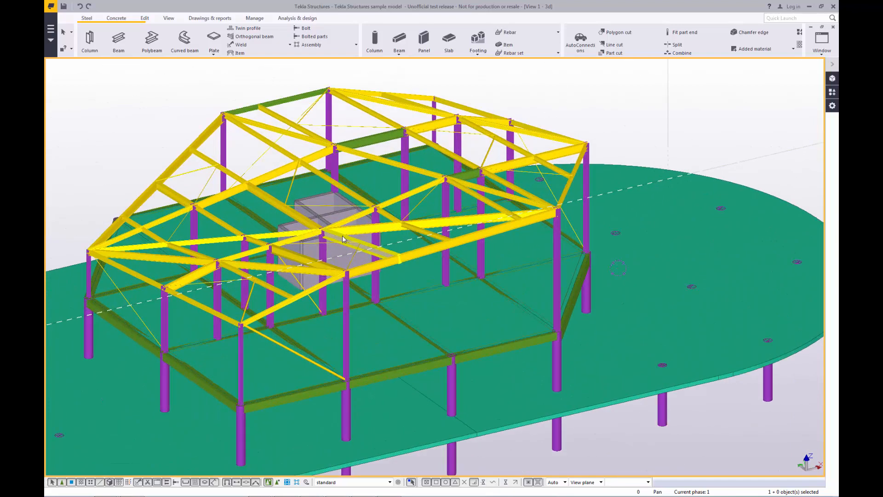
Step: Review the attributes, position and deforming properties of the roof beam near the core, plus its Tekla Structural Designer user-defined attributes
double_click(343, 239)
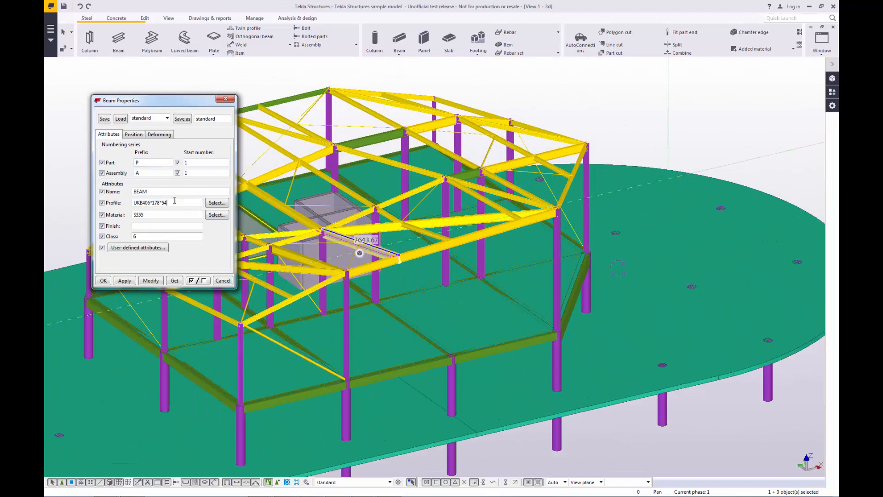
click(157, 134)
click(134, 134)
click(108, 134)
click(138, 248)
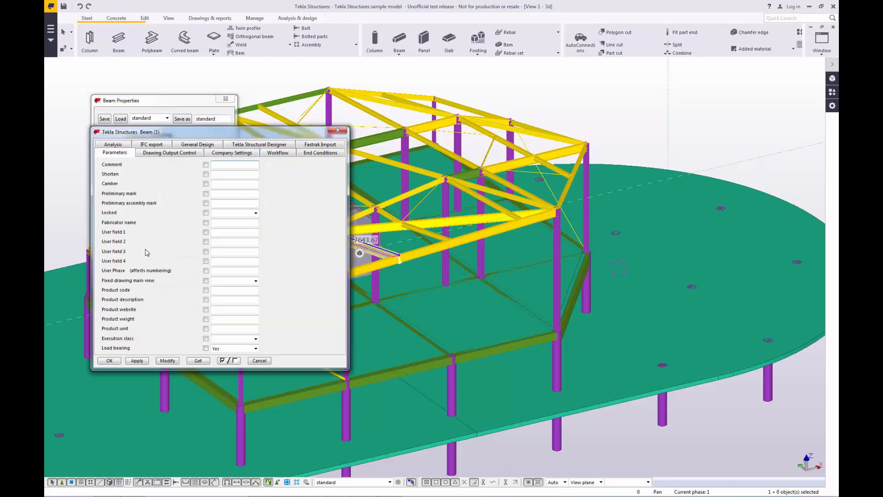
click(253, 146)
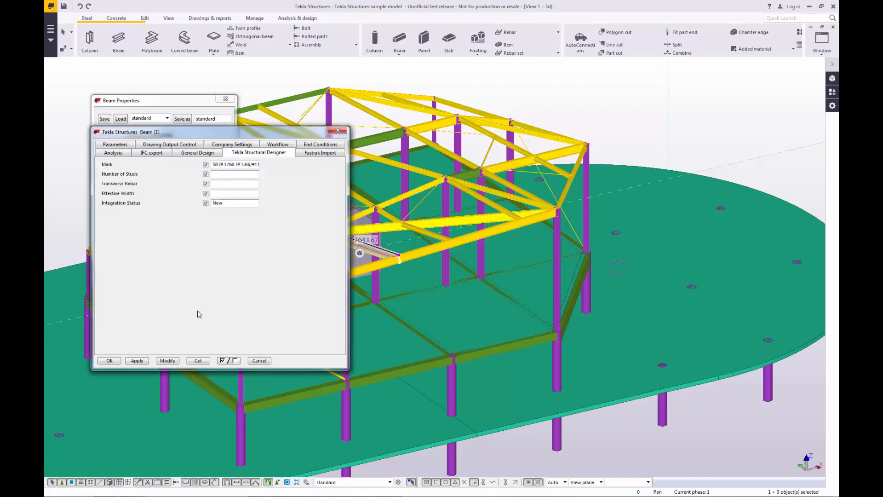
click(110, 360)
click(111, 283)
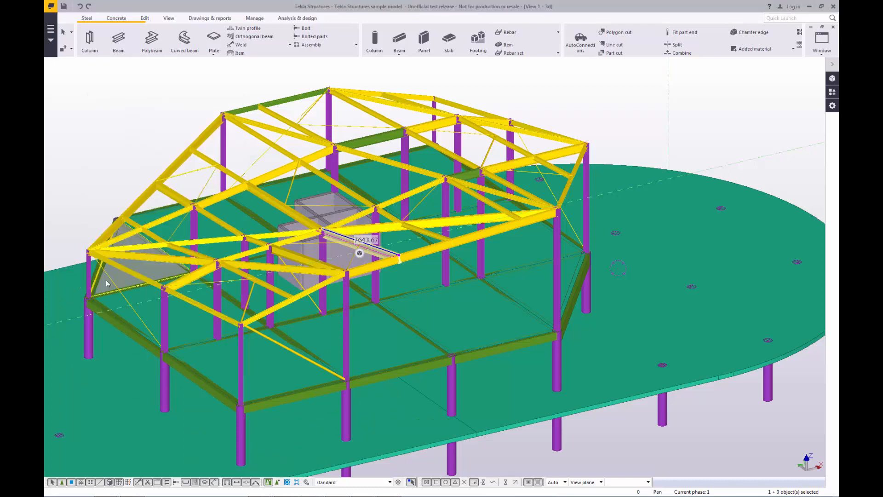
Step: Inquire the same roof beam as a part and check its maximum end and start shear forces in the report
right_click(341, 235)
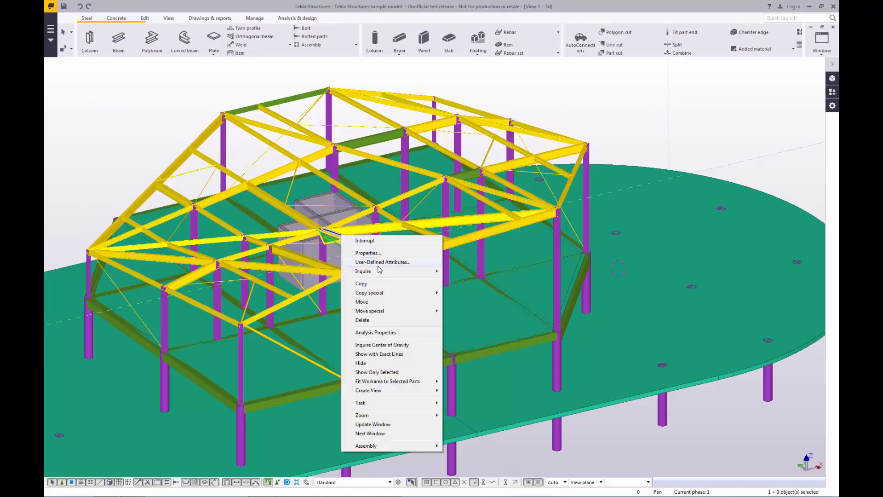
mouse_move(388, 271)
click(458, 272)
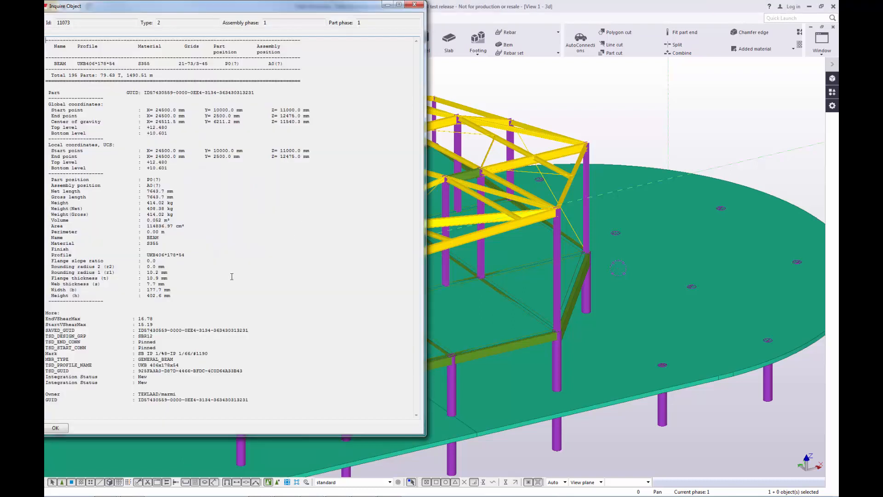
drag(143, 319, 153, 320)
click(148, 325)
click(414, 5)
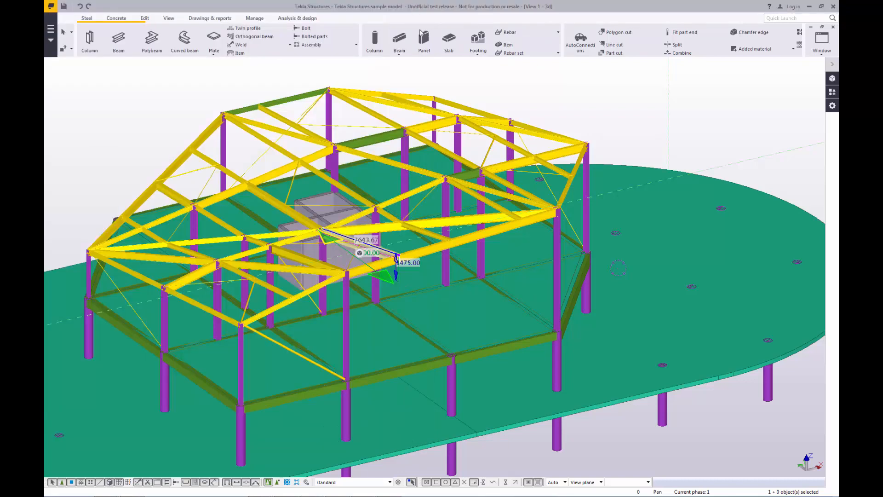
Step: Inquire the roof brace behind the core as a part to read its maximum axial force
click(291, 190)
right_click(290, 193)
mouse_move(367, 232)
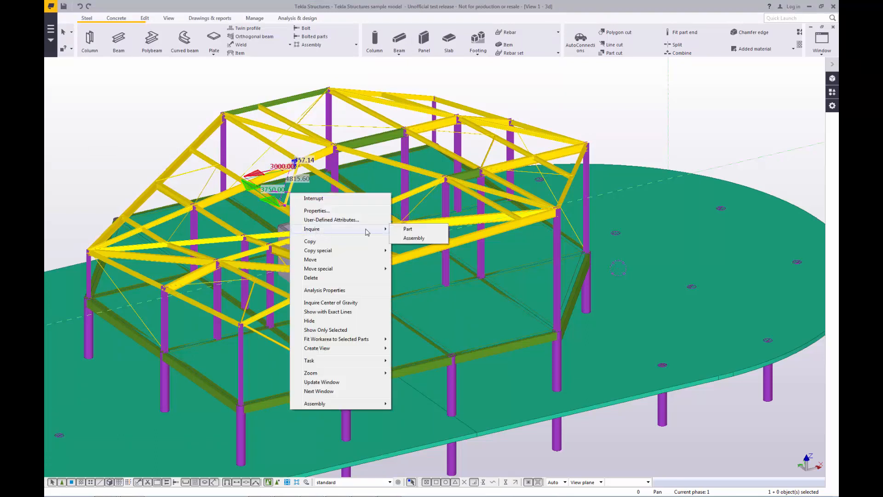
click(408, 230)
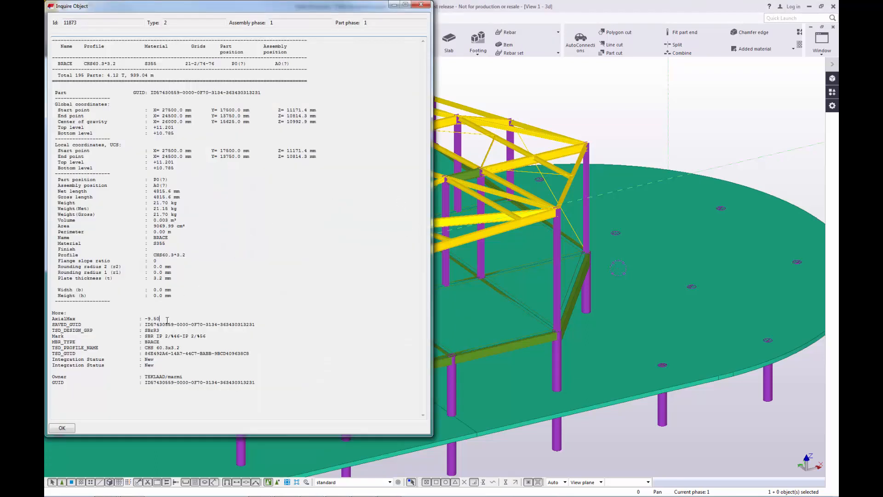
Step: Check the brace's maximum axial force, and inquire the front round concrete column as a part to review its link and bar reinforcement
drag(167, 319, 143, 319)
click(421, 5)
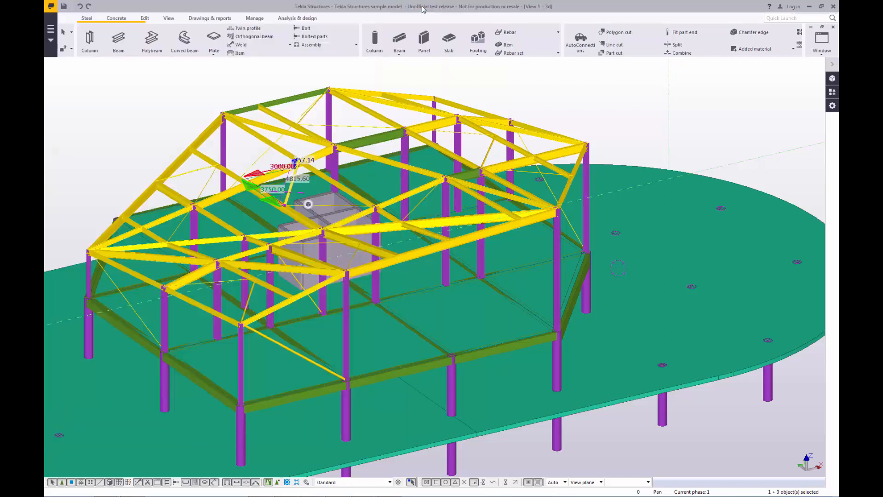
click(452, 382)
right_click(453, 382)
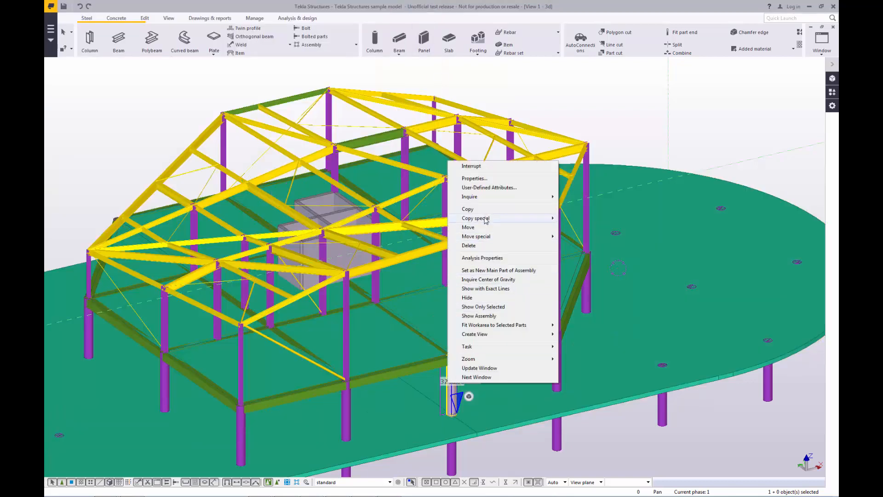
mouse_move(500, 197)
click(575, 197)
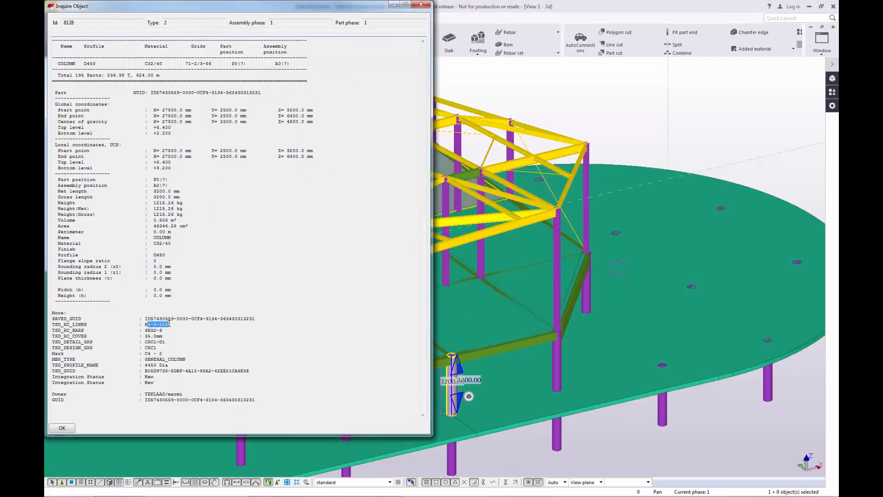
drag(163, 330, 140, 331)
click(203, 331)
click(421, 5)
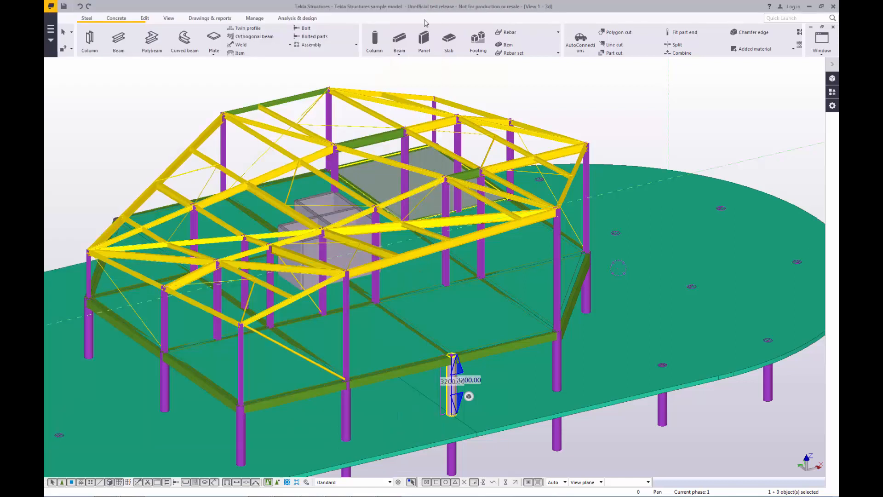
Step: Inquire the adjoining concrete edge beam as a part and check its side, top, bottom and link reinforcement data
right_click(409, 373)
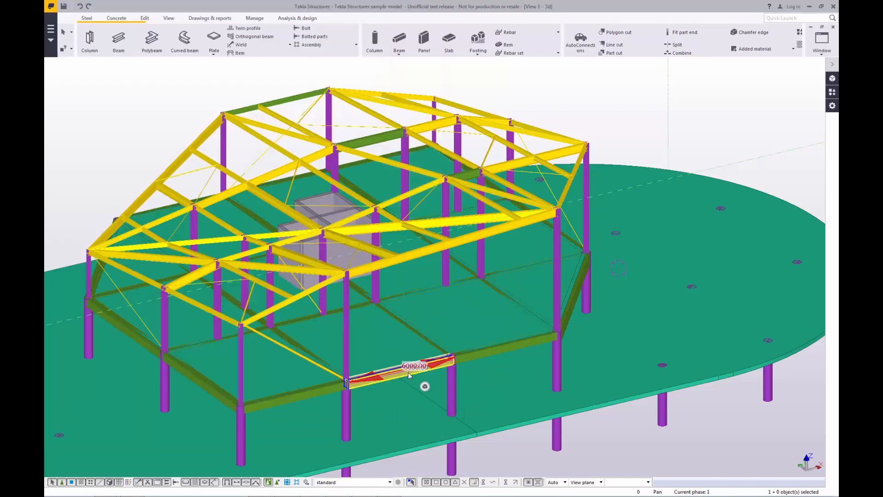
mouse_move(461, 187)
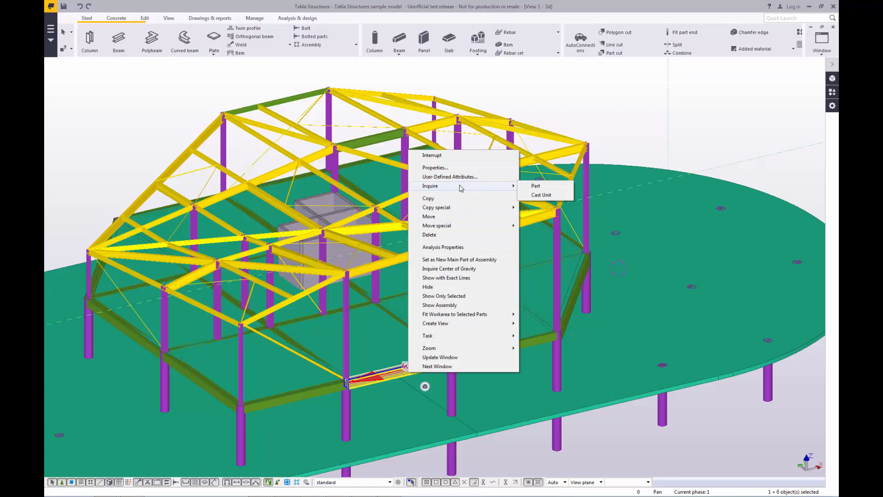
click(535, 186)
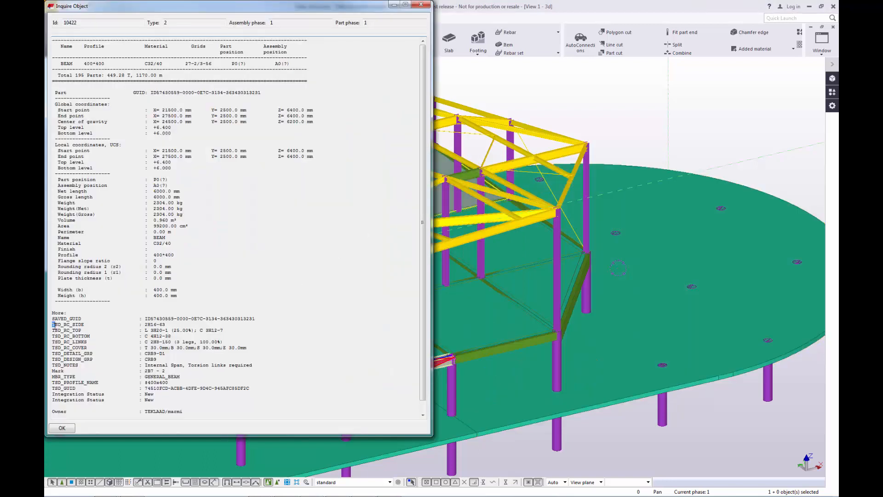
drag(53, 325, 50, 346)
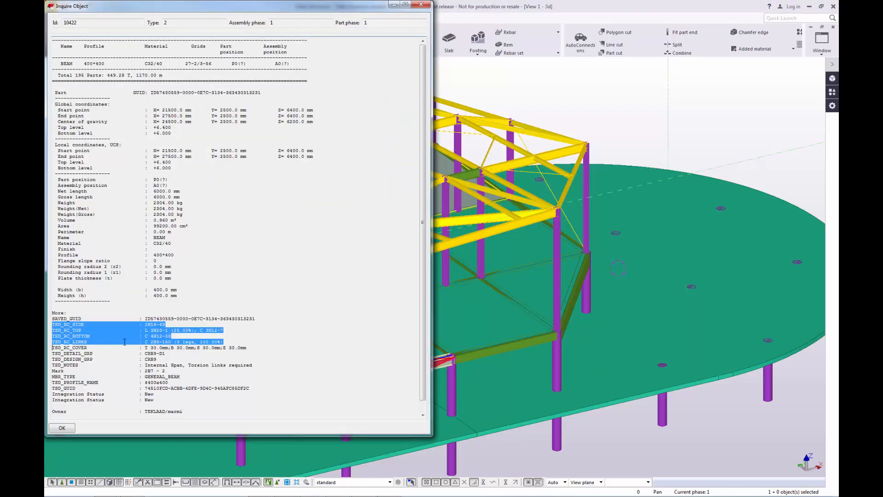
click(261, 345)
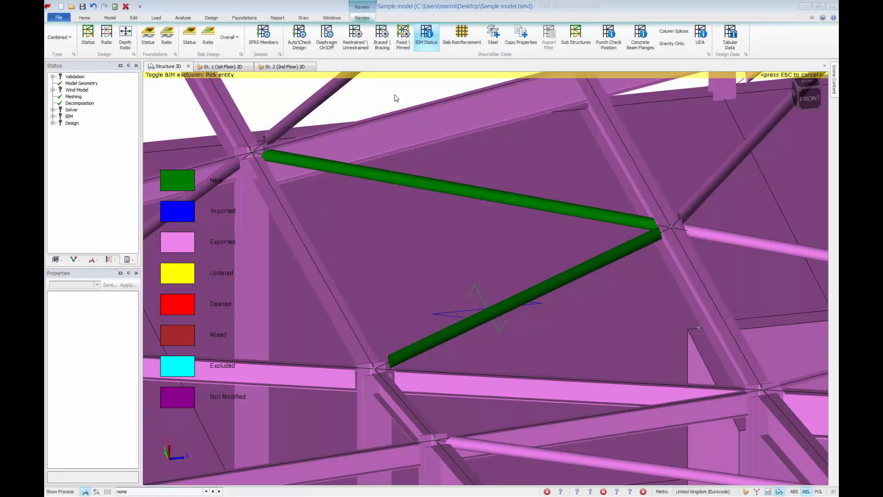
Step: In Tekla Structural Designer, examine the BIM status of the roof braces and whole model, and leave the status review
scroll(395, 95, down, 7)
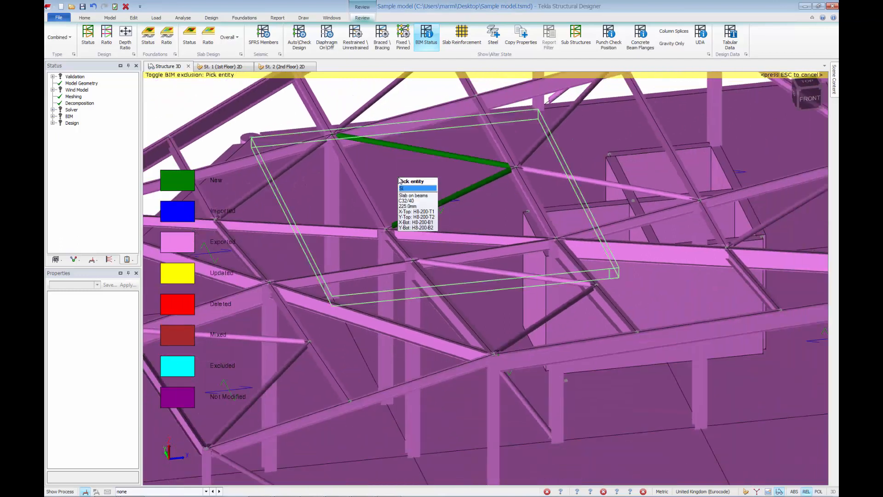
scroll(399, 180, down, 10)
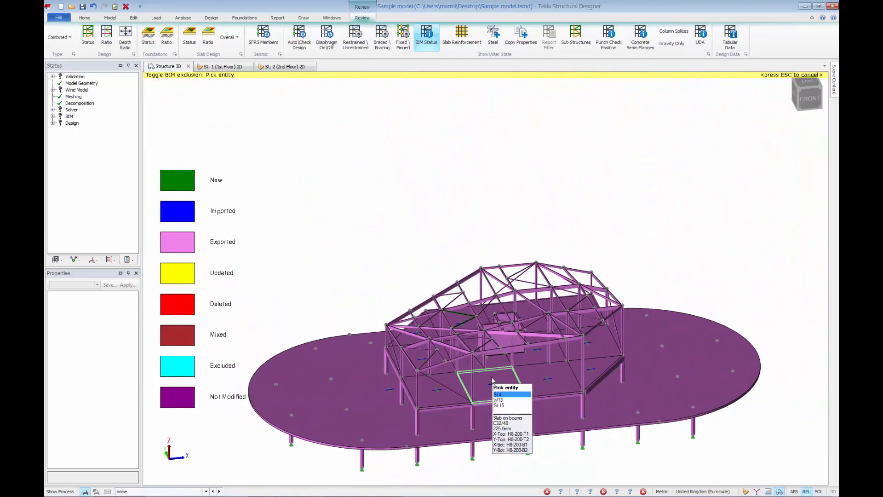
middle_drag(492, 378, 478, 282)
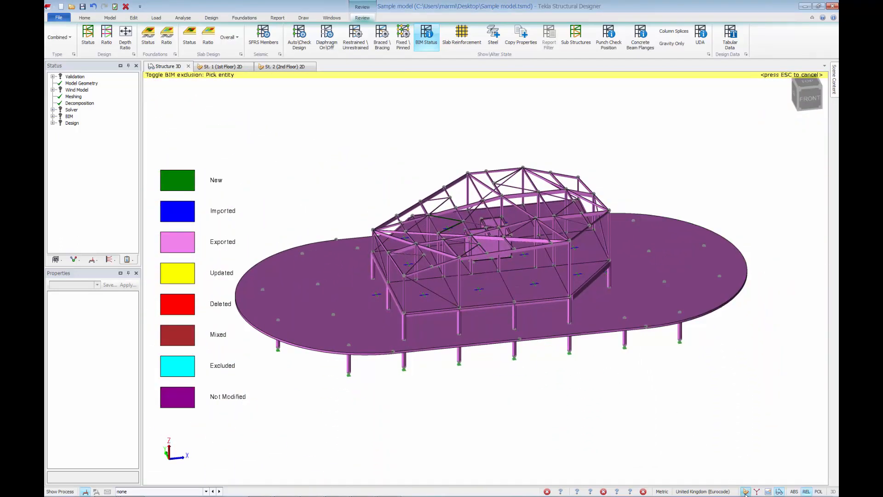
key(Escape)
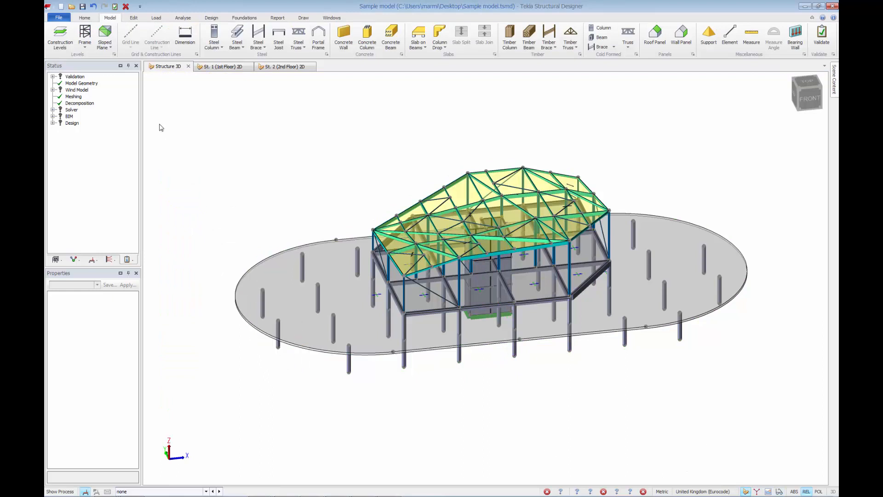
Step: Start a Tekla Structures export without relocation or analysis results, keeping the default integration filter and material grade mapping
click(85, 17)
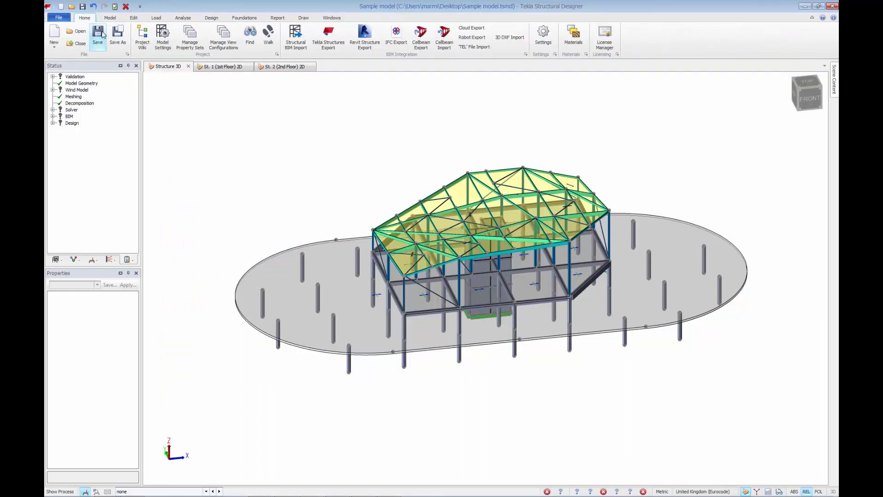
click(328, 39)
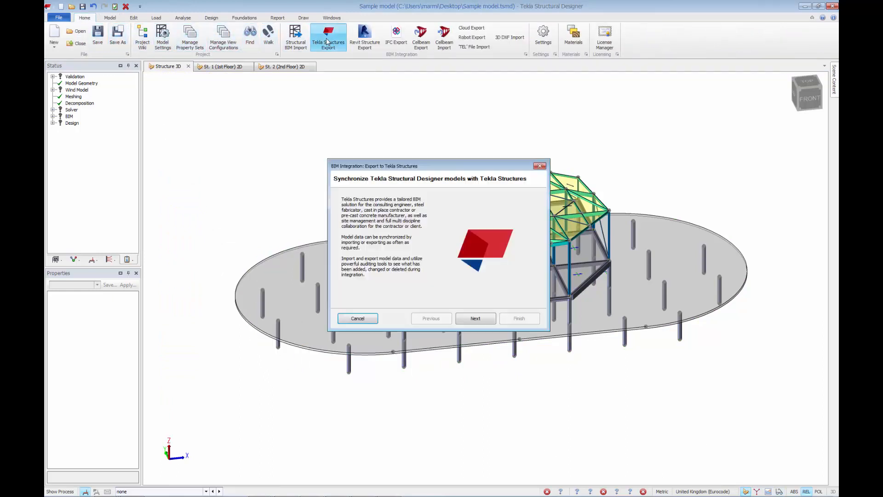
click(486, 320)
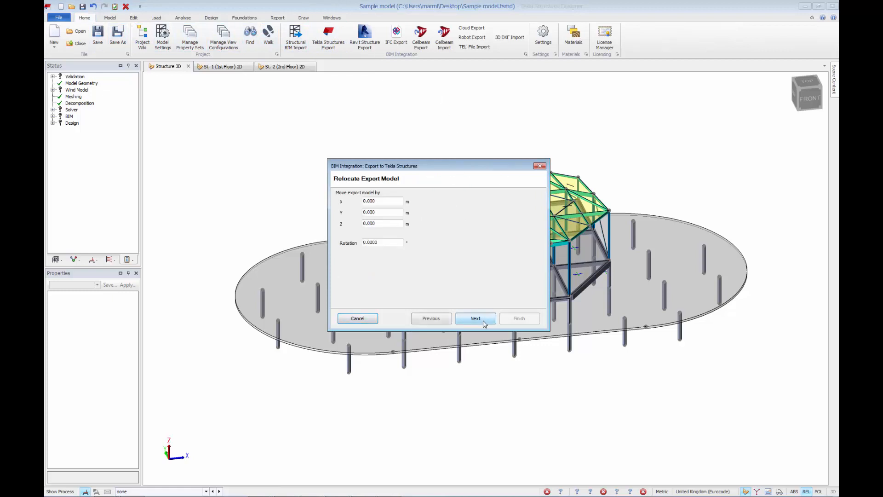
click(474, 319)
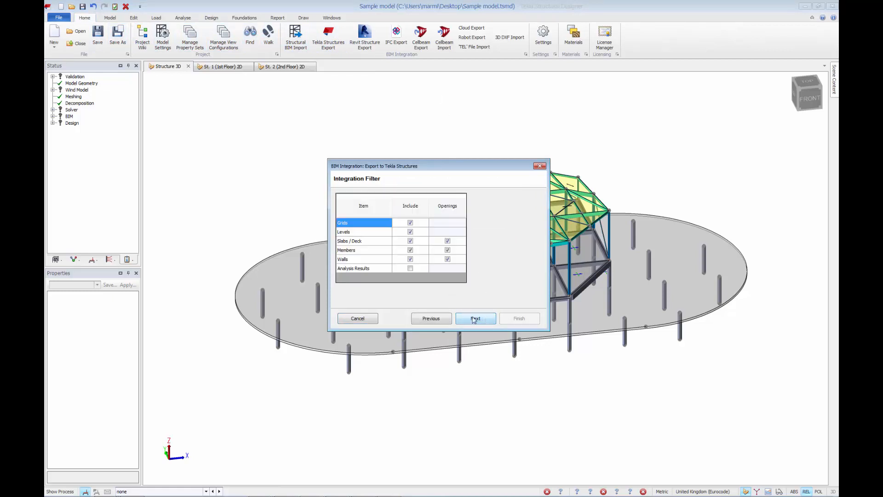
click(473, 318)
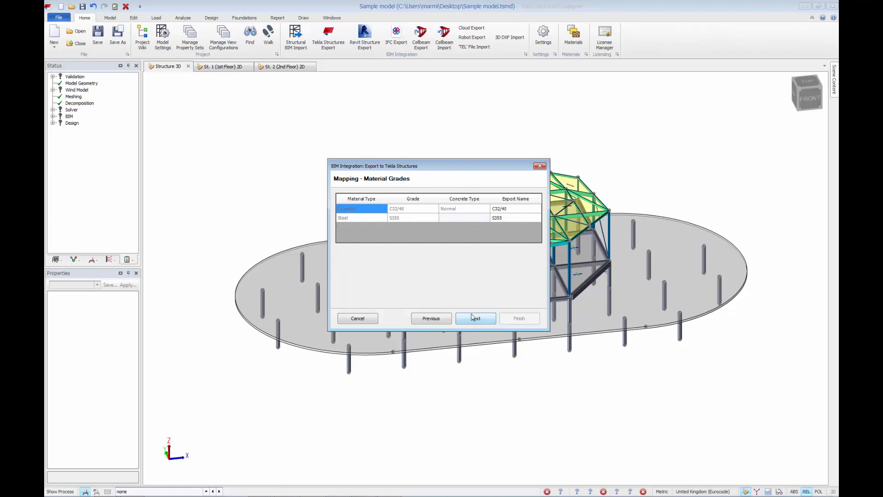
click(492, 322)
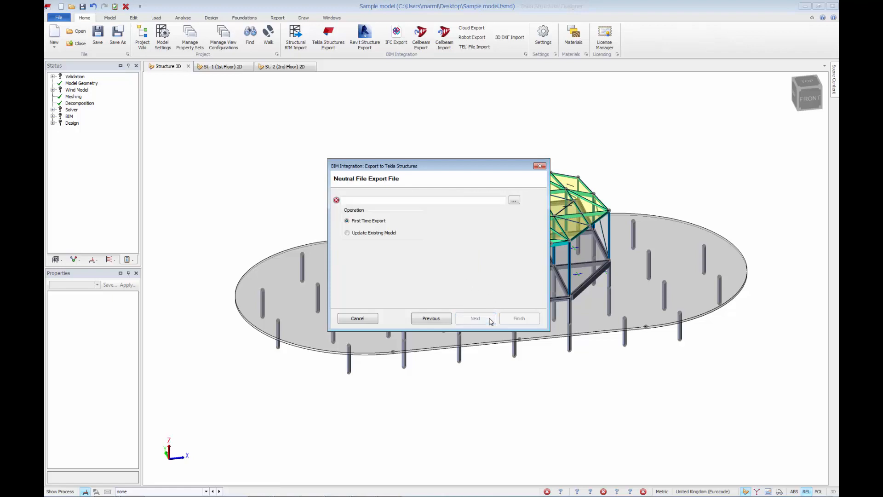
Step: Export the model as an update of the existing model to "Sample model - b - Exported to Tekla Structures.cxl" on the Desktop
click(514, 200)
click(481, 297)
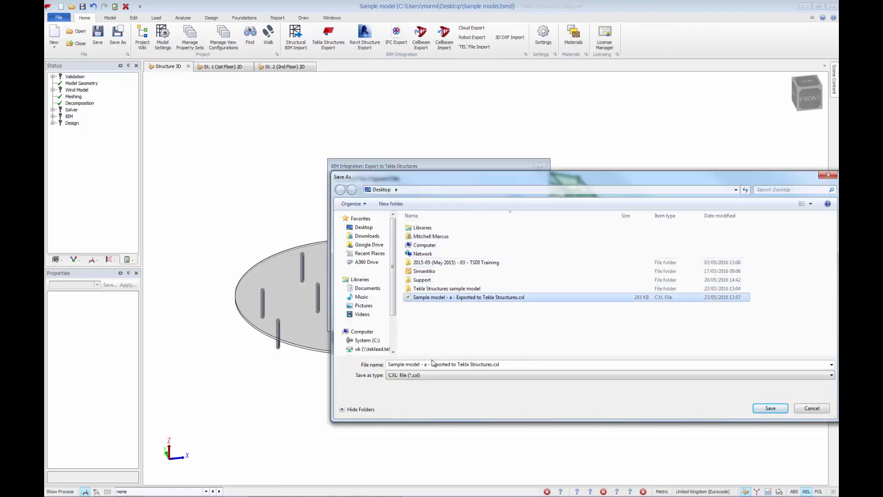
click(430, 364)
click(427, 365)
key(BackSpace)
text(b)
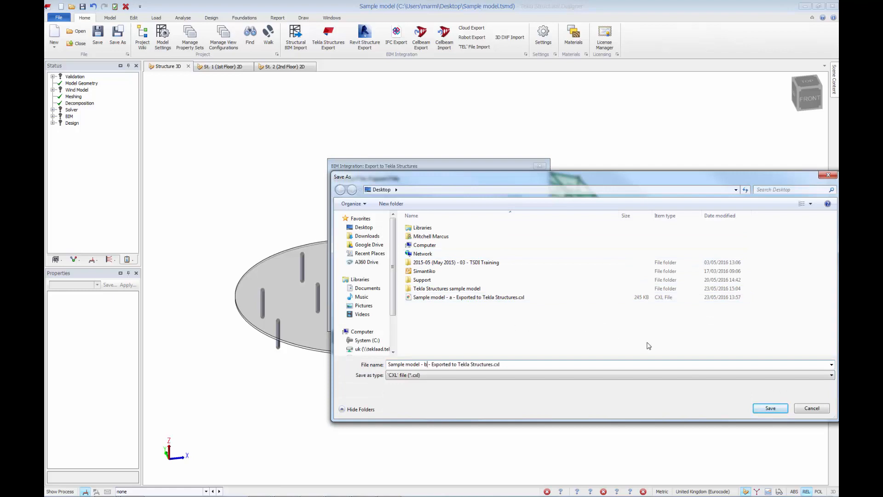
click(764, 409)
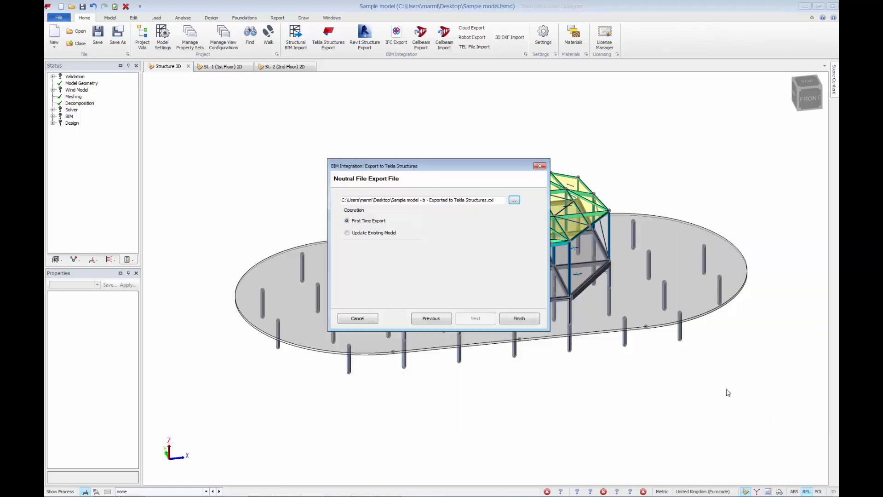
click(373, 234)
click(519, 319)
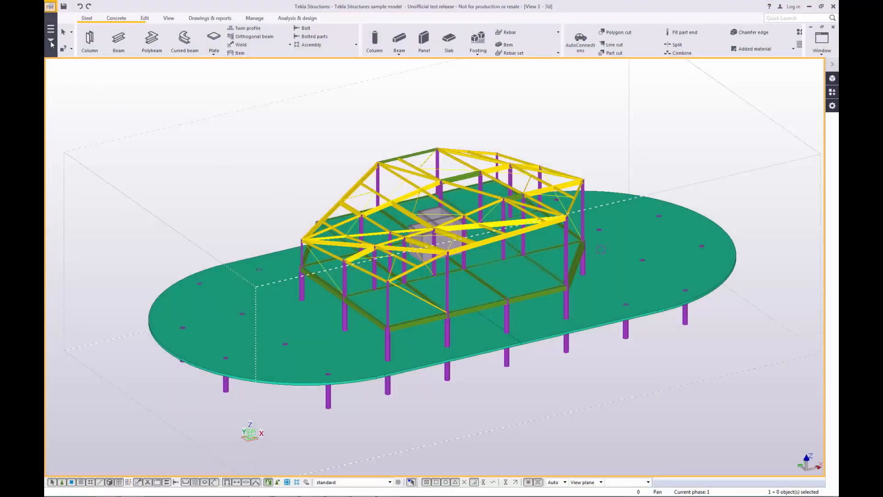
Step: In Tekla Structures, open the Tekla Structural Designer import and choose "Sample model - b - Exported to Tekla Structures.cxl" as the import file
click(50, 6)
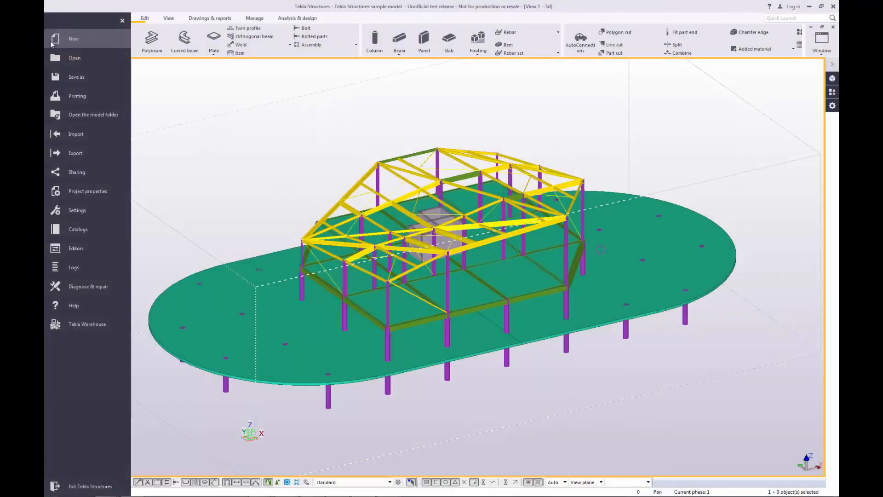
click(69, 133)
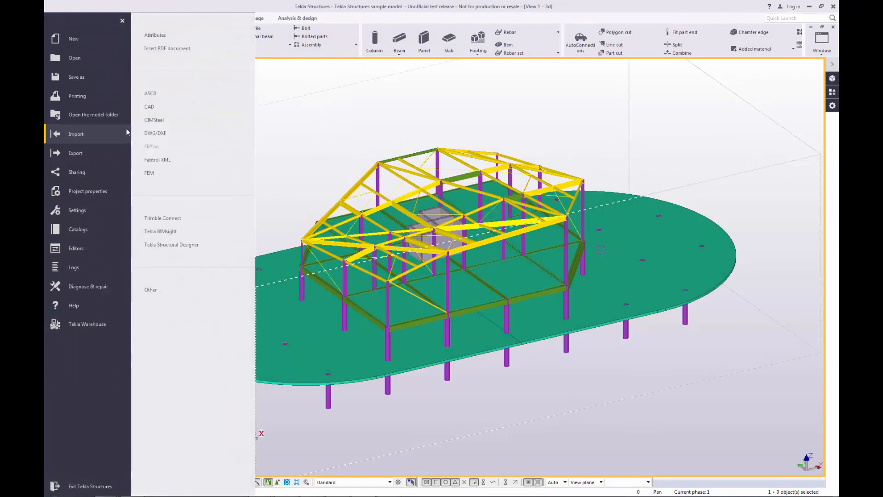
click(198, 244)
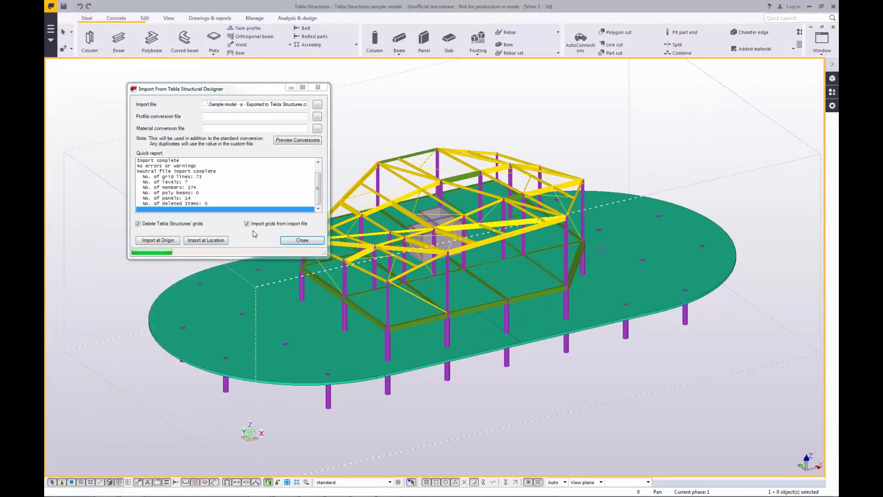
click(318, 104)
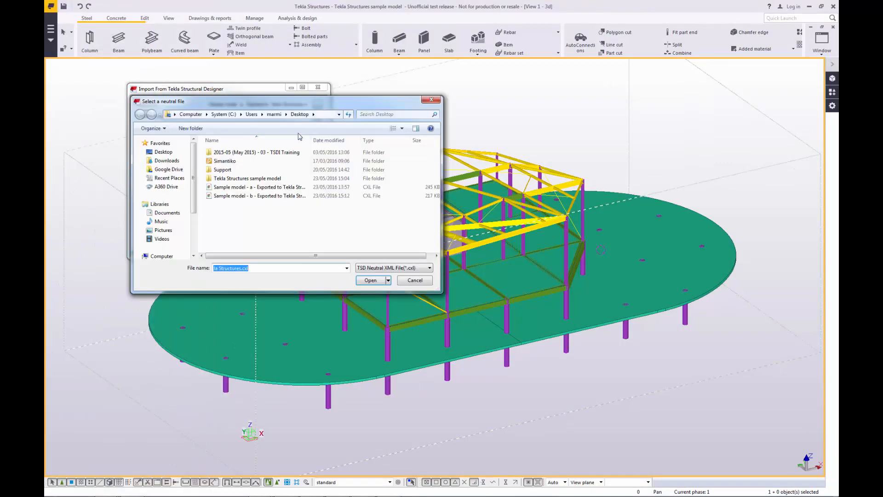
click(269, 196)
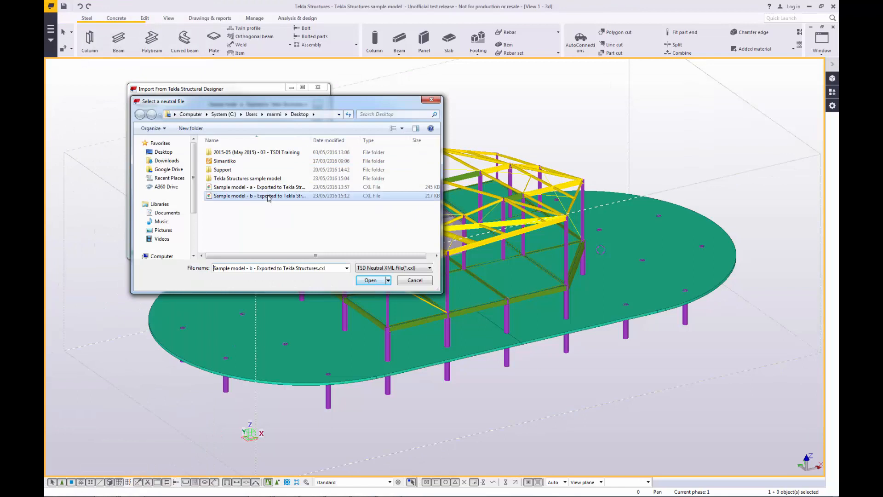
click(372, 279)
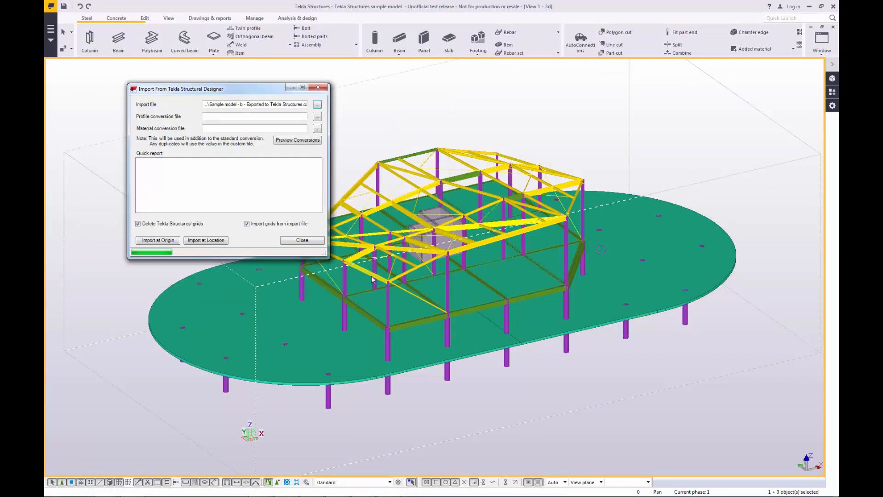
Step: Preview the profile and material conversions and import the updated model at the origin
click(319, 142)
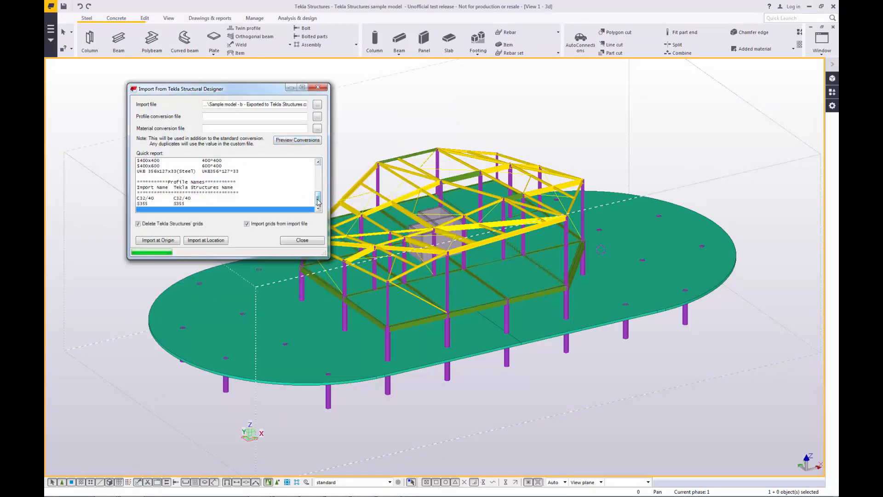
mouse_move(318, 200)
mouse_down()
mouse_move(319, 173)
mouse_move(319, 199)
mouse_up()
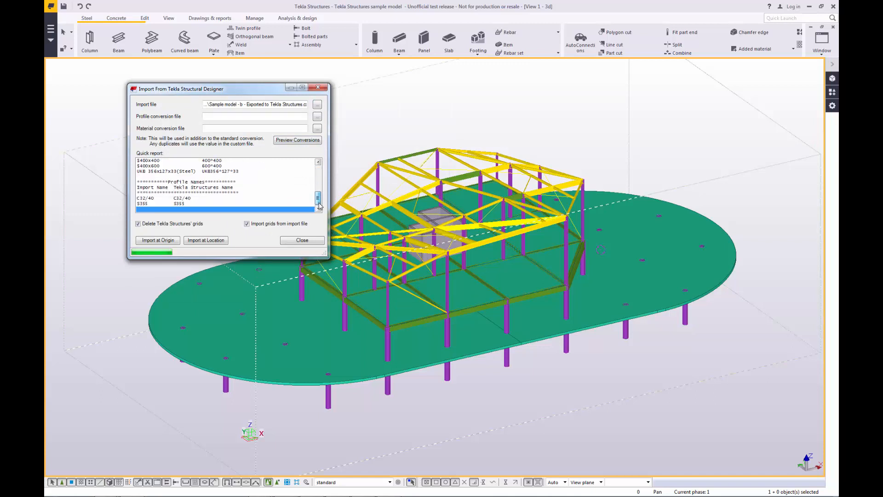
click(179, 242)
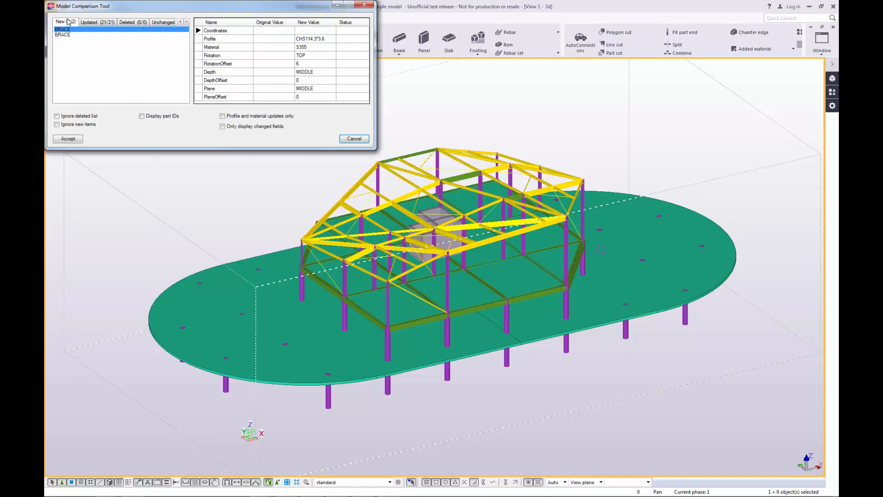
Step: Review the new braces' coordinates and profiles and step through the updated braces' profile changes in the model comparison
click(198, 31)
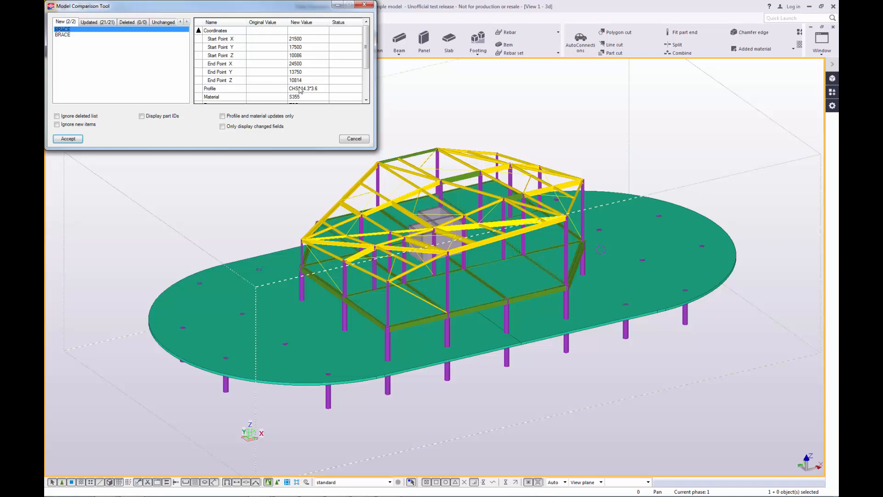
click(80, 34)
click(92, 23)
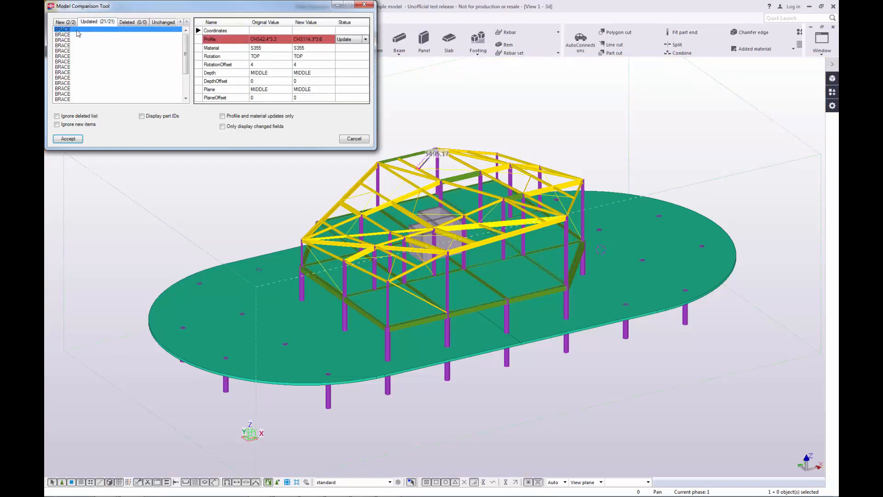
key(Down)
key(Down)
key(Down)
key(Down)
key(Down)
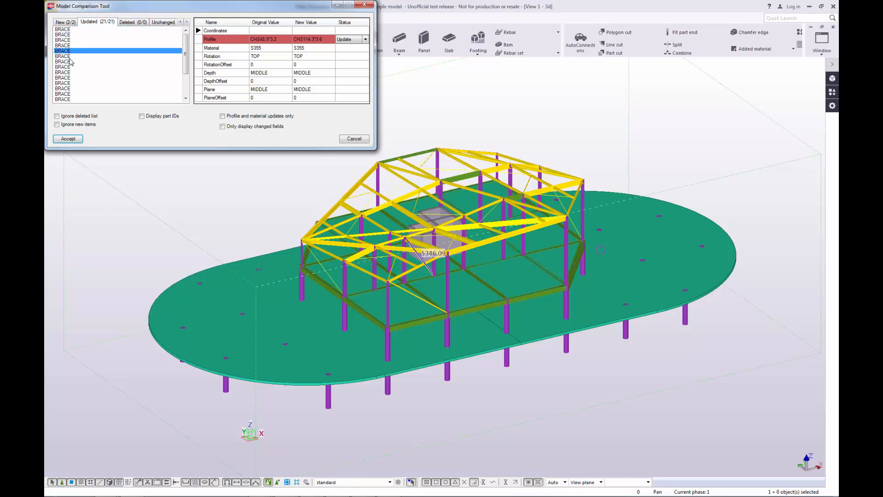
Step: Step through more of the updated braces in the model comparison, comparing their original and new profiles
key(Down)
key(Down)
key(Down)
key(Down)
key(Down)
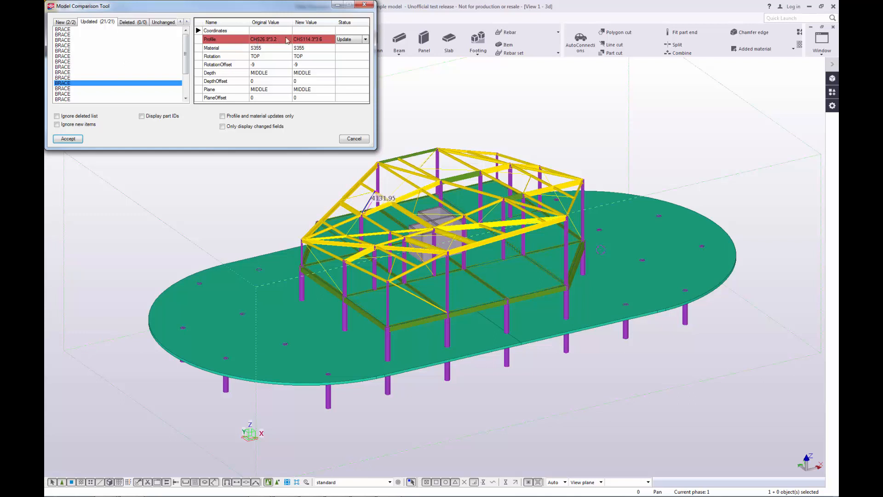
Step: Switch the selected brace's profile change status to Ignore and back to Update
click(367, 40)
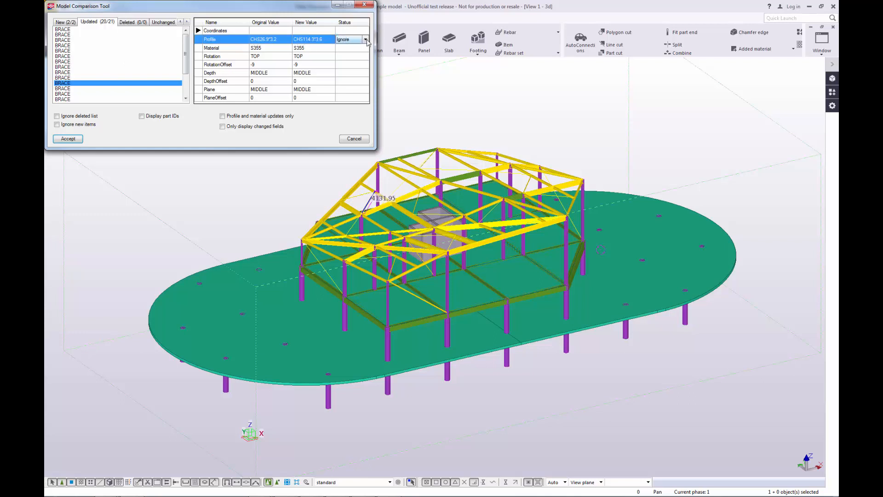
click(366, 40)
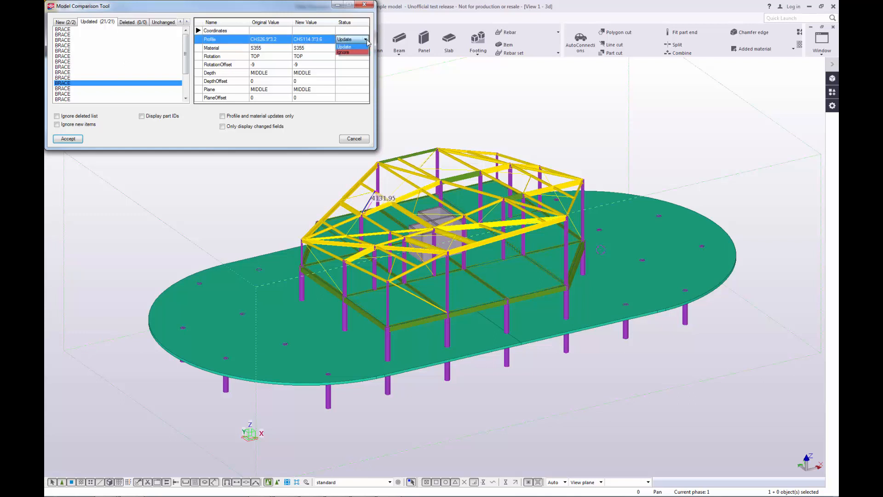
click(345, 47)
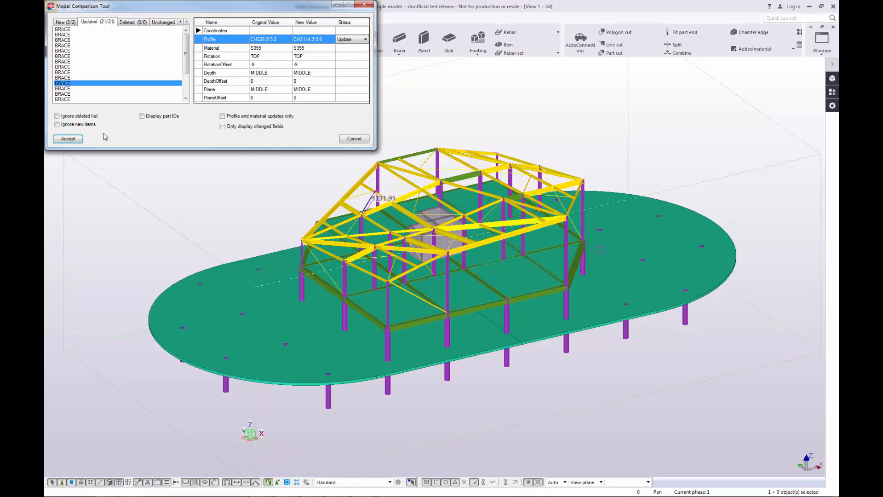
Step: Accept the compared model changes and close the Tekla Structural Designer import
click(76, 140)
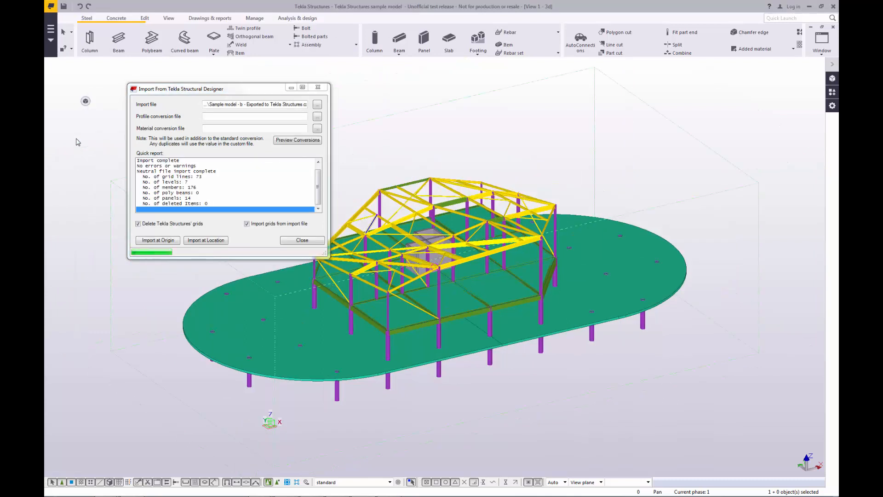
click(290, 240)
click(293, 230)
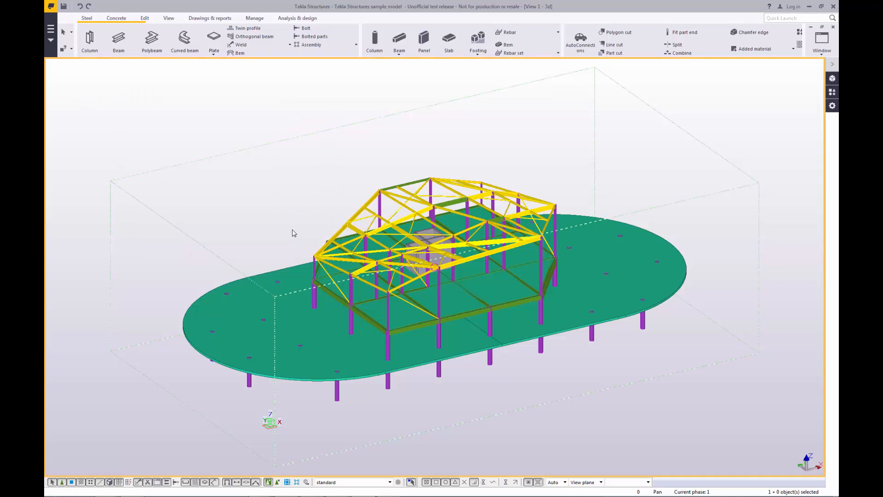
Step: Check the profiles of two imported roof braces in their beam properties and close them without modifying anything
double_click(365, 222)
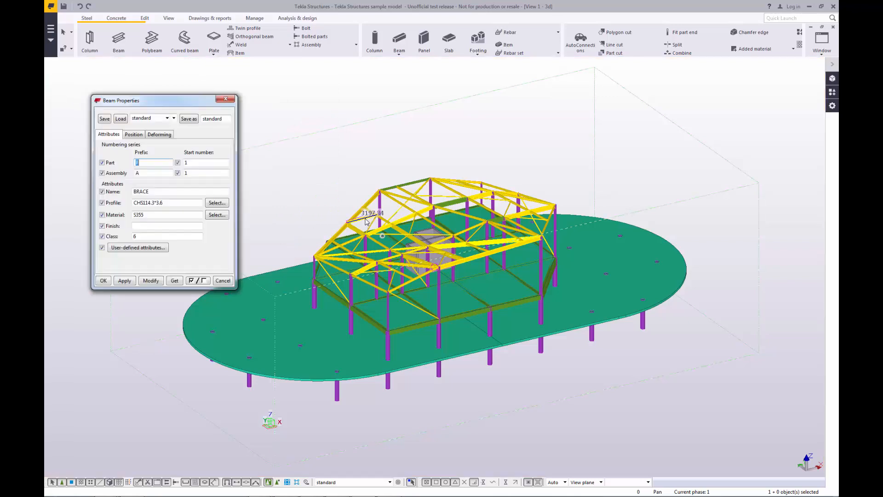
drag(164, 203, 133, 203)
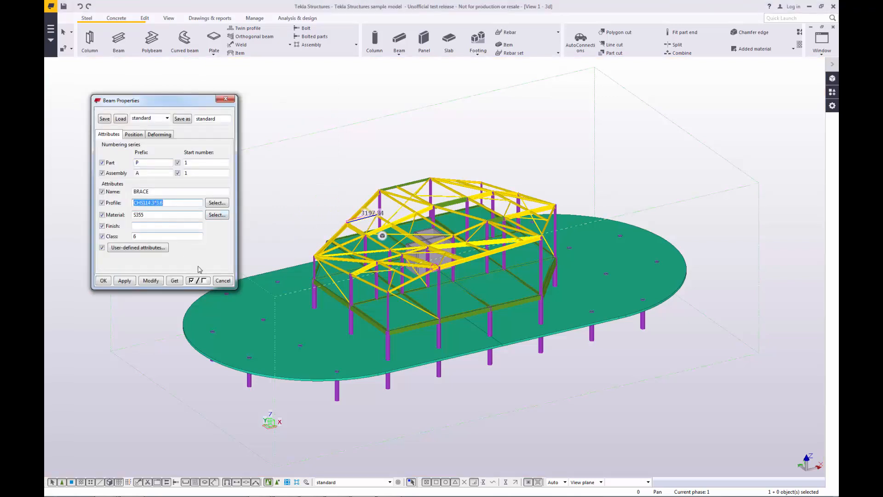
click(226, 282)
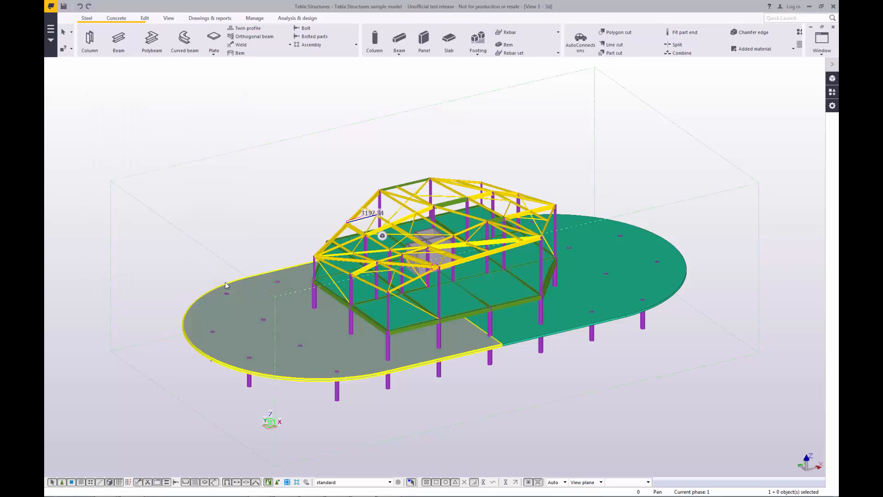
double_click(394, 236)
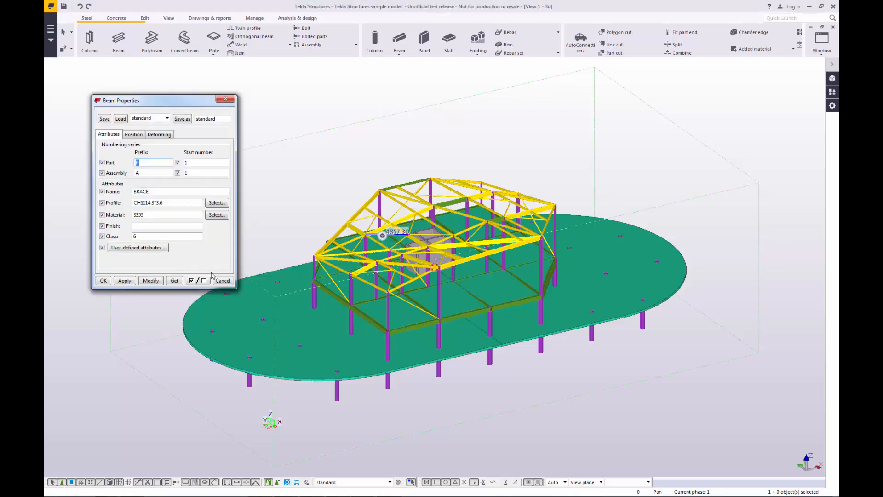
click(223, 280)
Step: Colour the 3D view with the TSD_Integration Status Updated representation and examine the braces' status colours
right_click(277, 195)
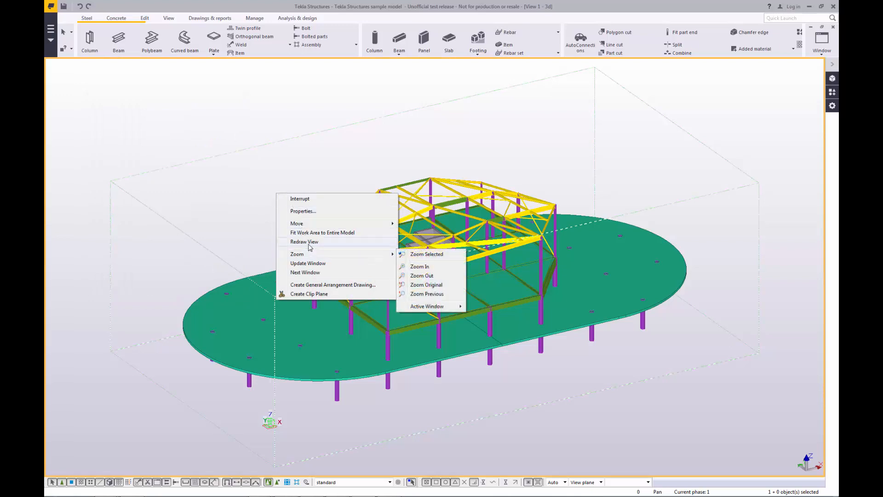
click(304, 211)
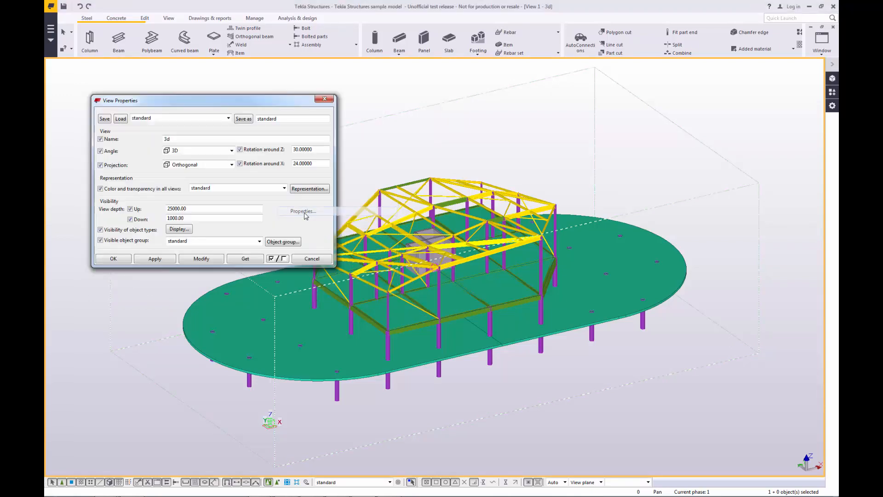
click(284, 188)
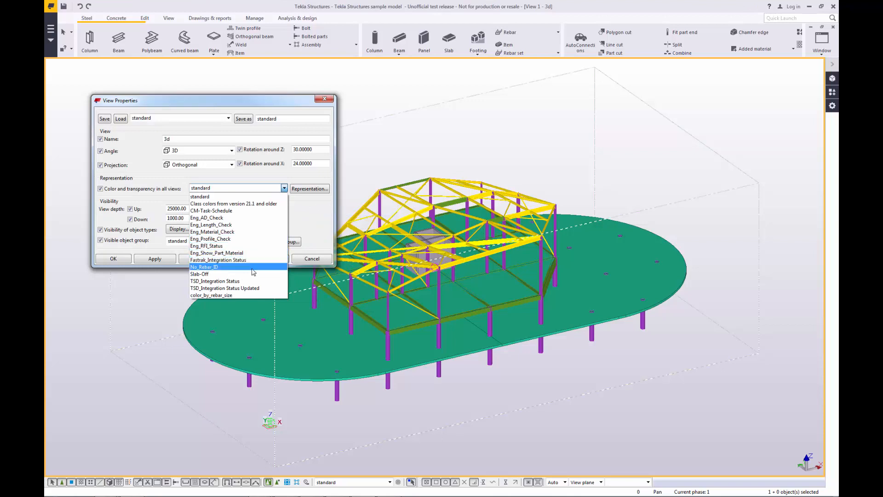
click(252, 289)
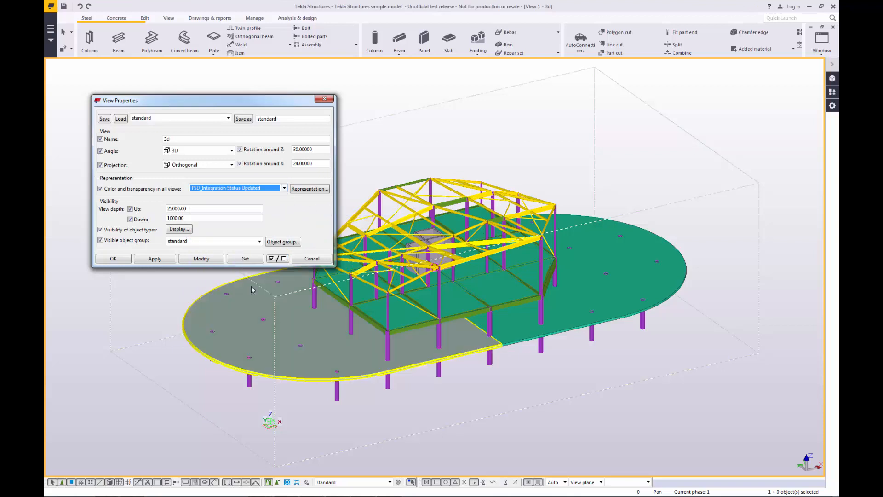
click(197, 259)
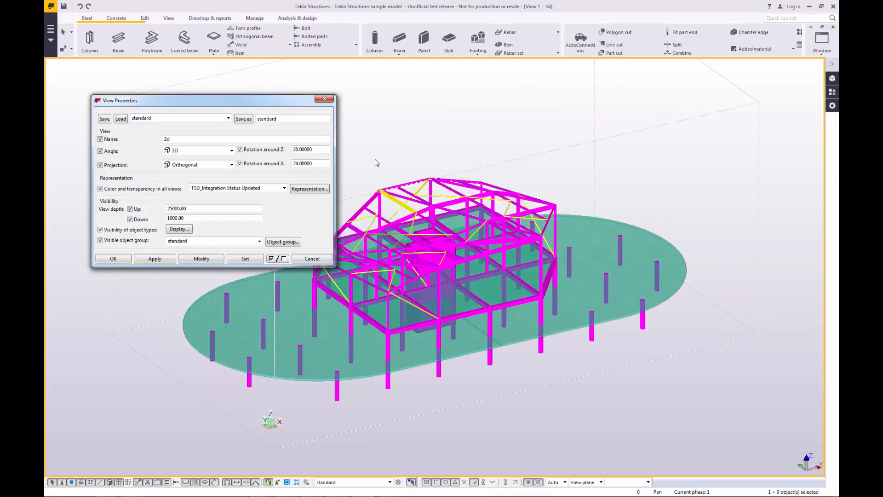
scroll(375, 199, up, 10)
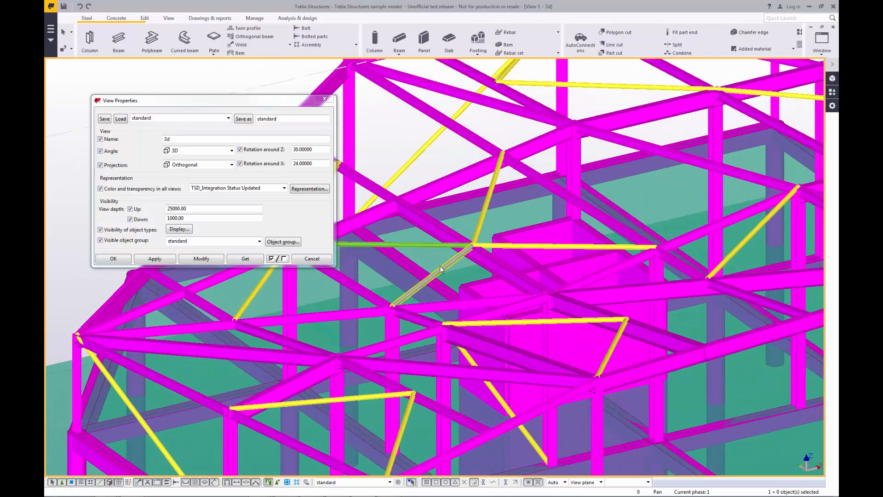
scroll(435, 244, down, 8)
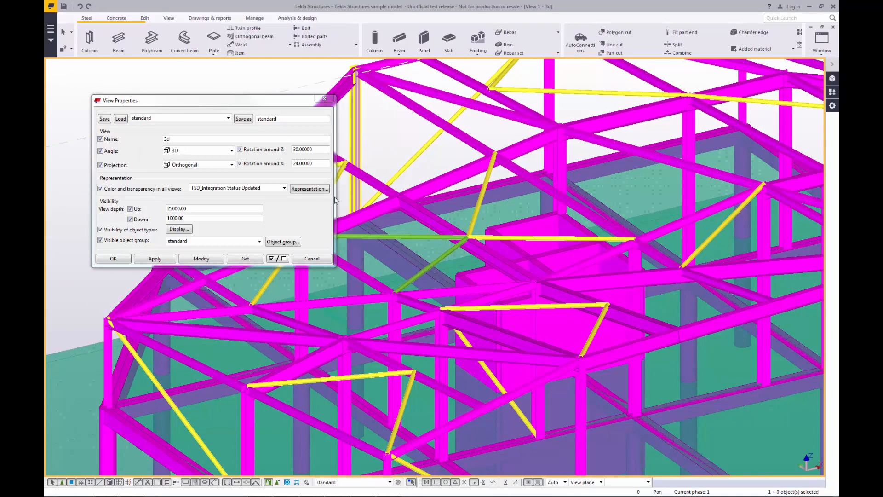
Step: Review the colours assigned to the TSD_New, TSD_Updated, TSD_Unchanged and TSD_Tekla-Object groups in the object representation settings
click(315, 189)
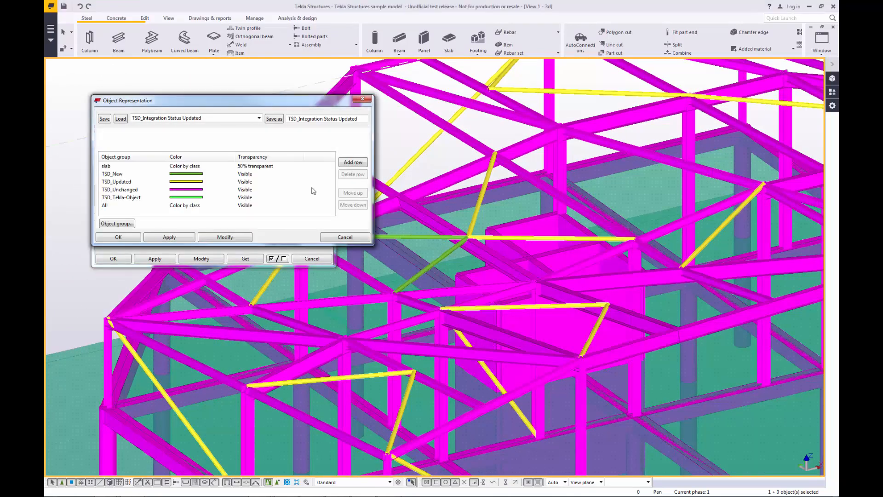
click(140, 174)
click(142, 181)
click(142, 189)
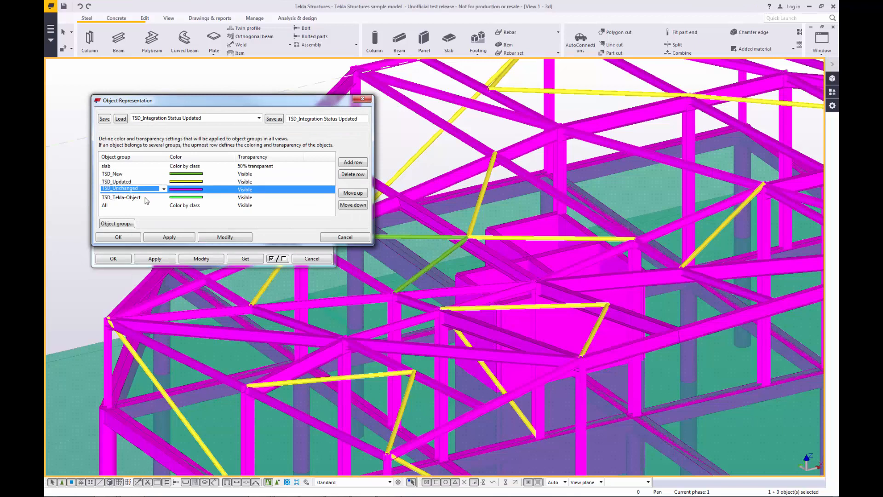
click(145, 197)
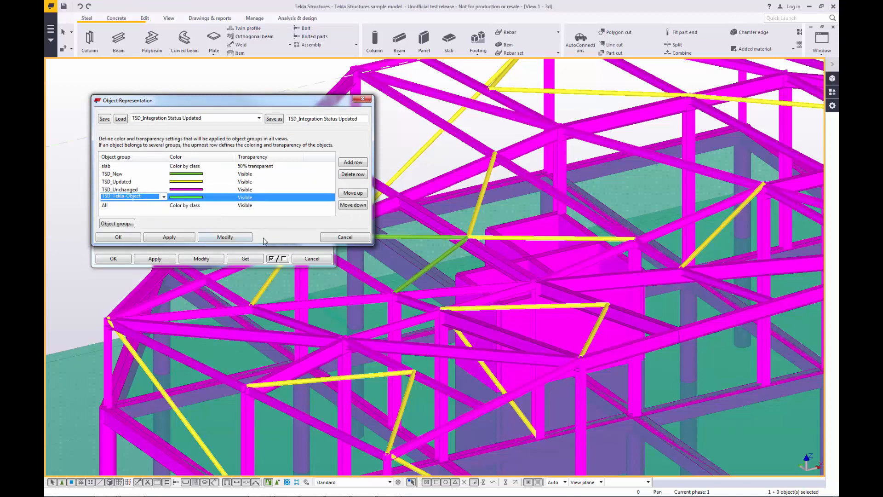
click(125, 239)
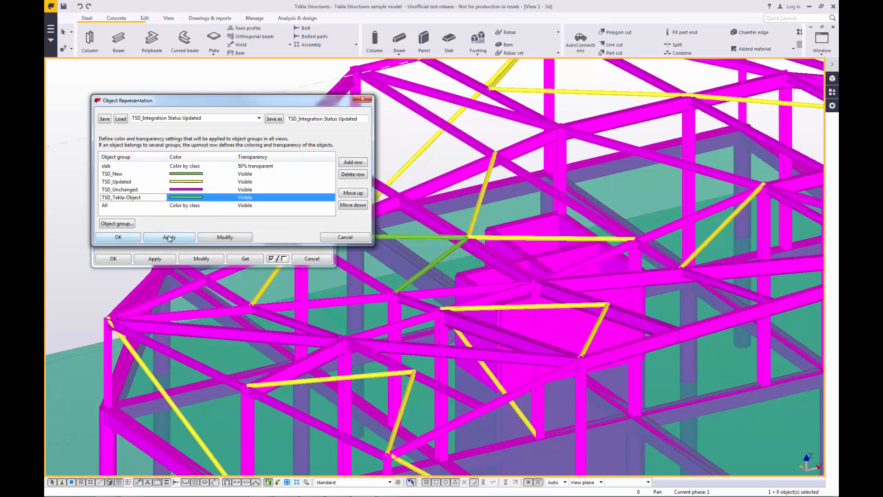
click(137, 238)
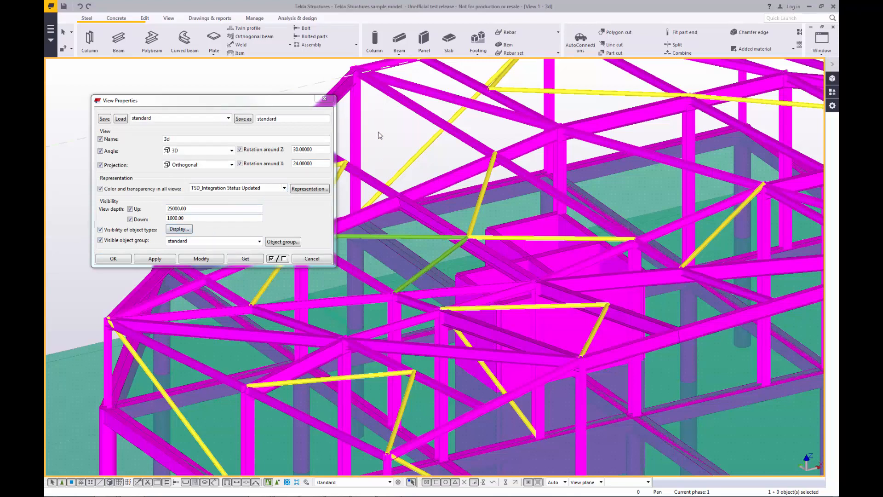
Step: Set the view's colour and transparency representation back to standard and close the view properties
scroll(380, 135, down, 10)
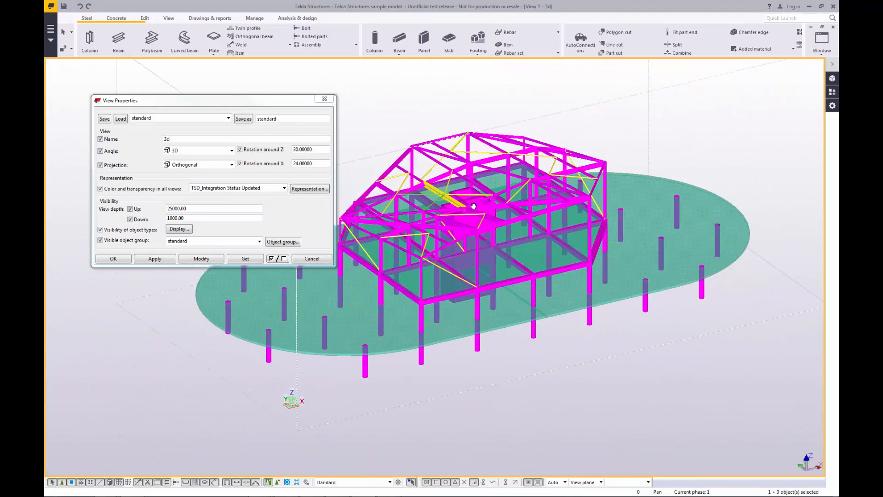
middle_drag(474, 206, 536, 272)
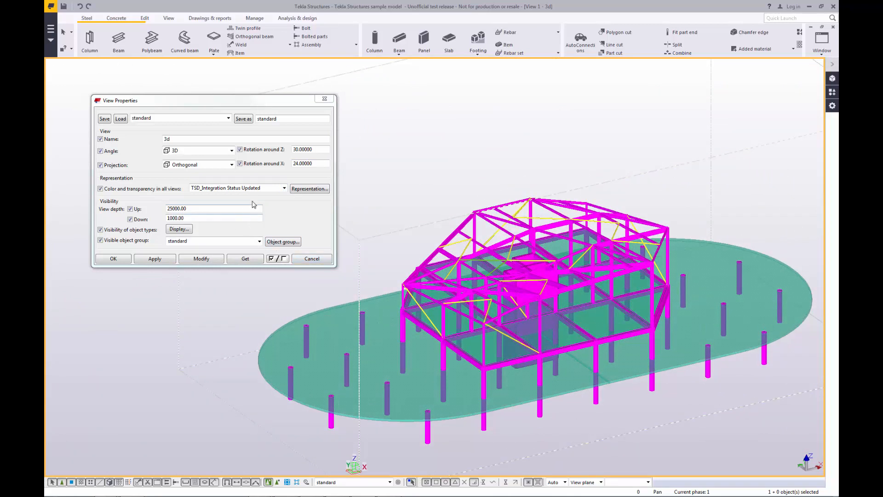
click(284, 188)
click(224, 199)
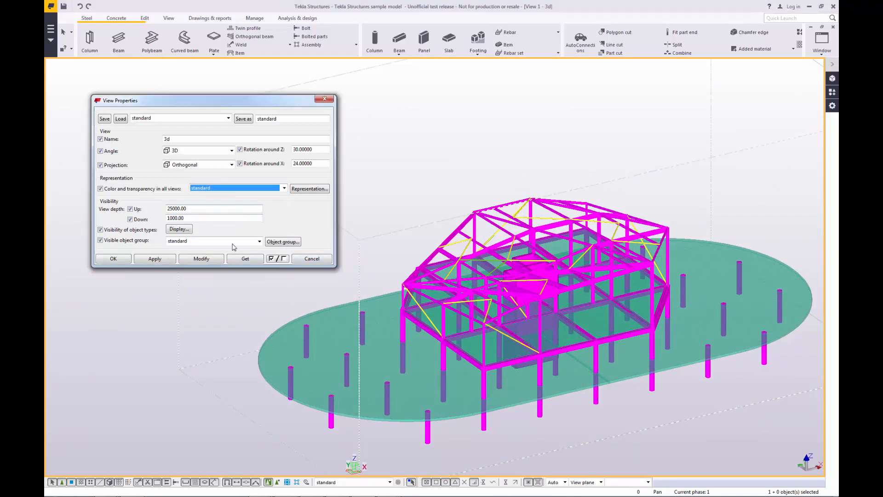
click(220, 259)
click(113, 258)
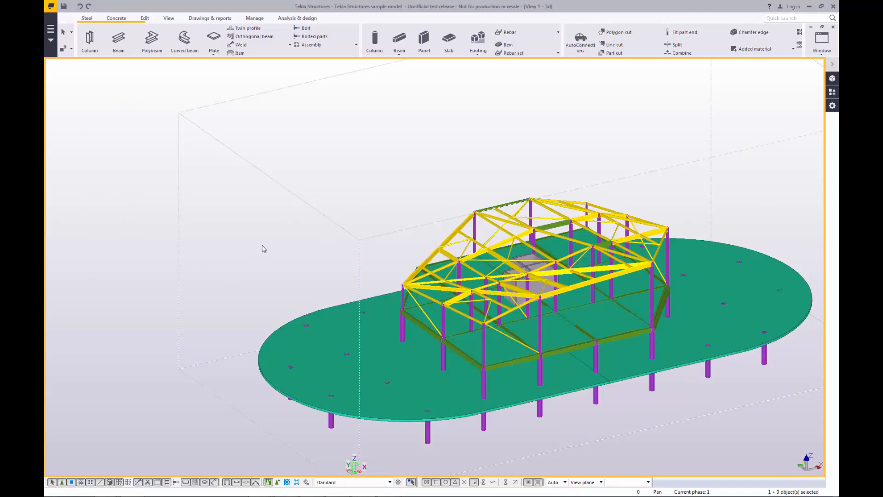
Step: Examine the blue roof members by selecting the two blue braces and the blue beam beside them
middle_drag(262, 246, 217, 197)
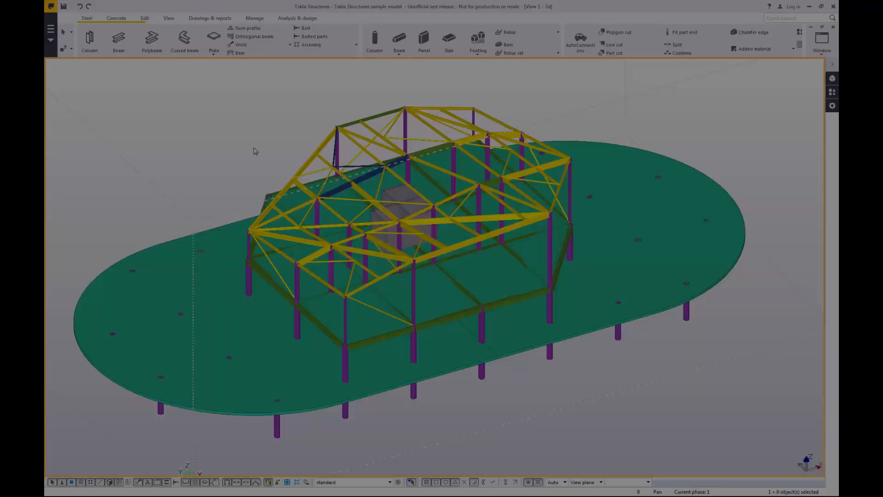
scroll(278, 151, up, 5)
scroll(358, 145, up, 8)
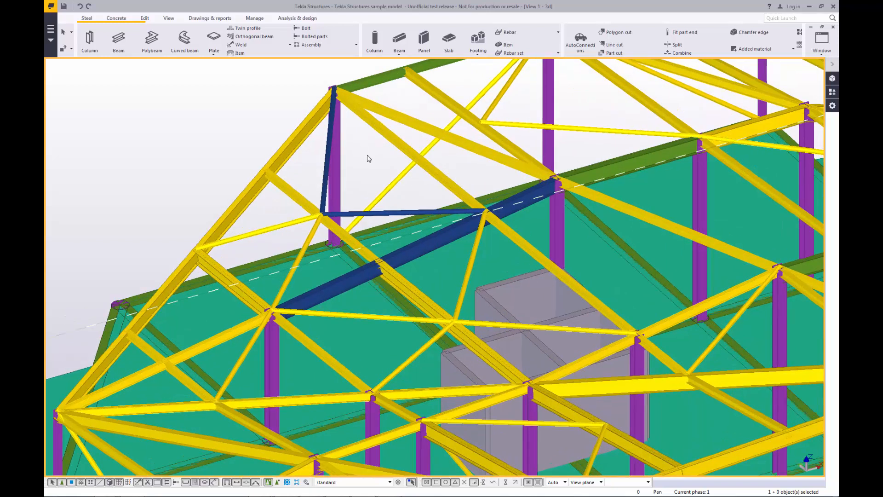
click(328, 158)
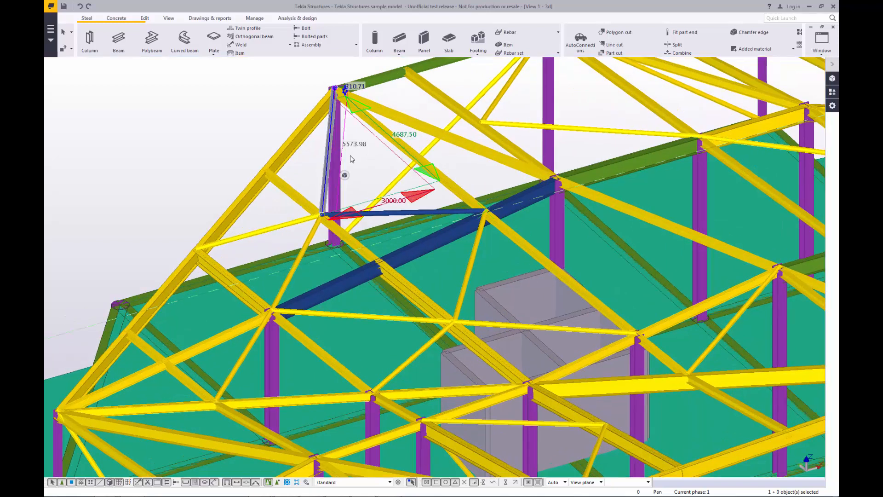
ctrl+click(418, 209)
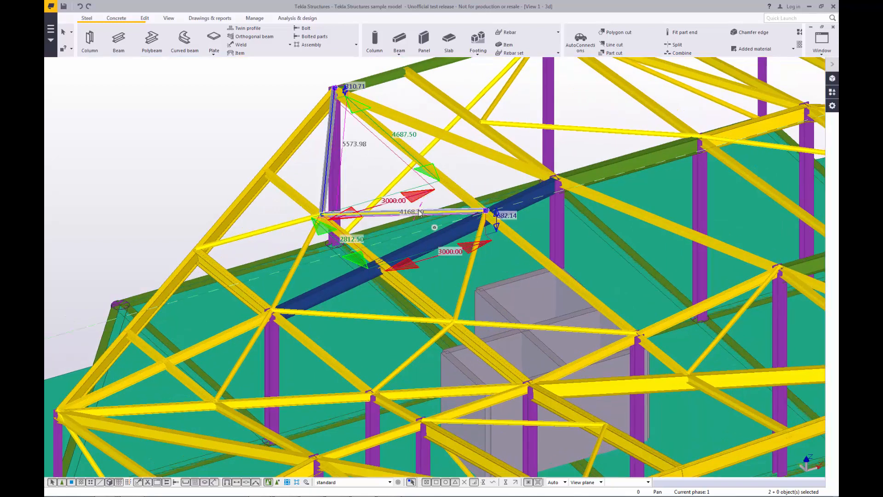
click(418, 252)
Step: Delete the two yellow roof braces that meet mid-bay beside the peak column, next to the blue members
scroll(418, 230, down, 5)
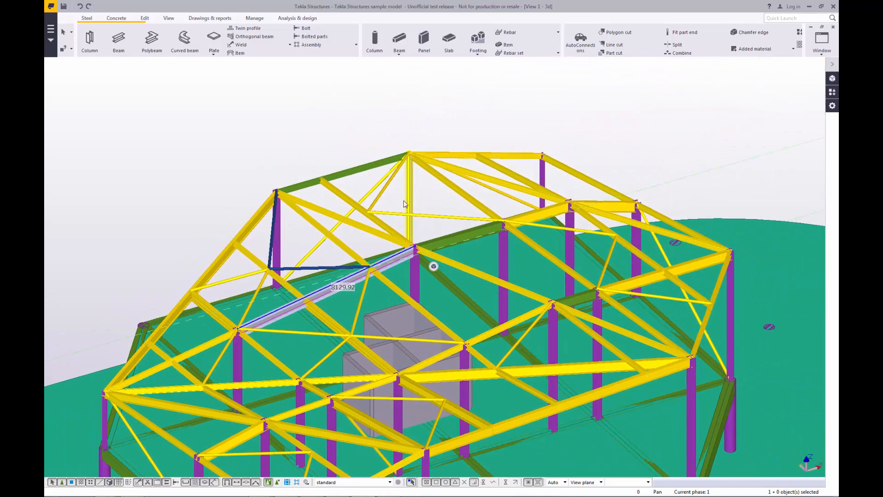
click(382, 195)
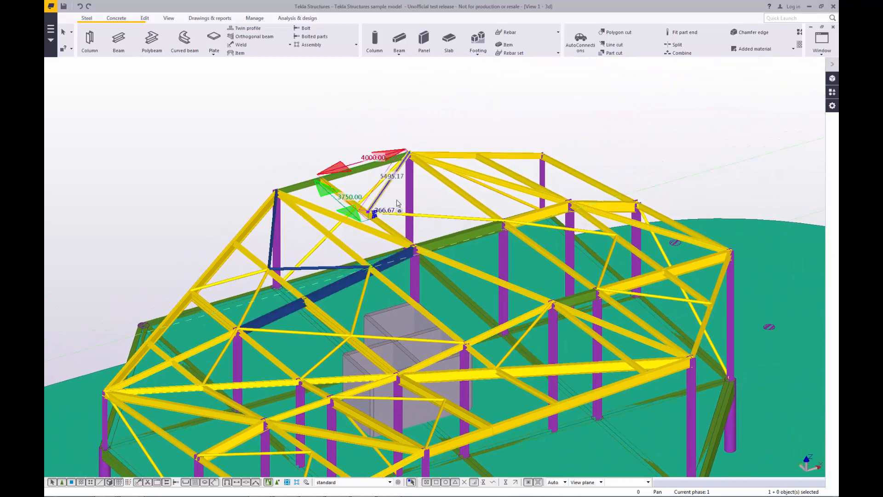
ctrl+click(437, 216)
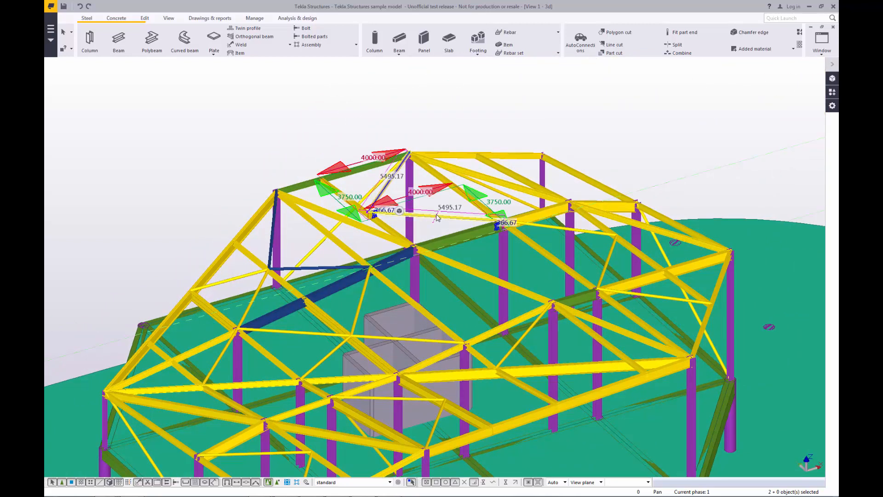
right_click(439, 114)
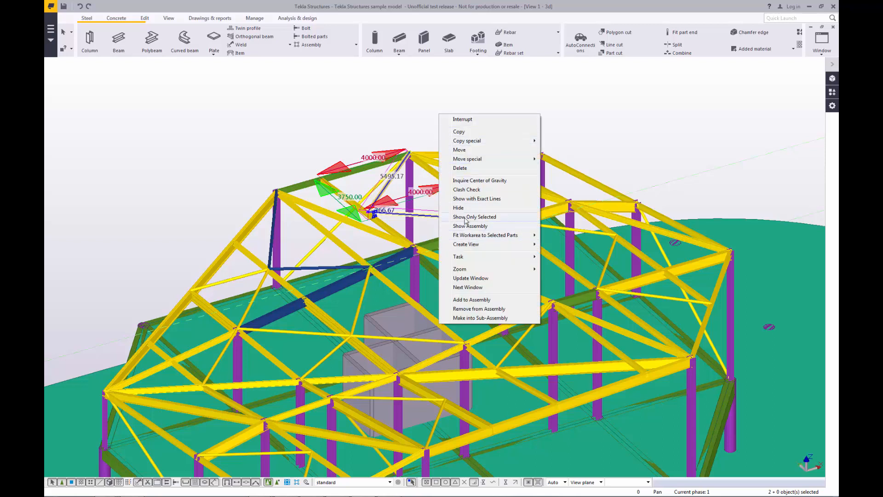
click(460, 168)
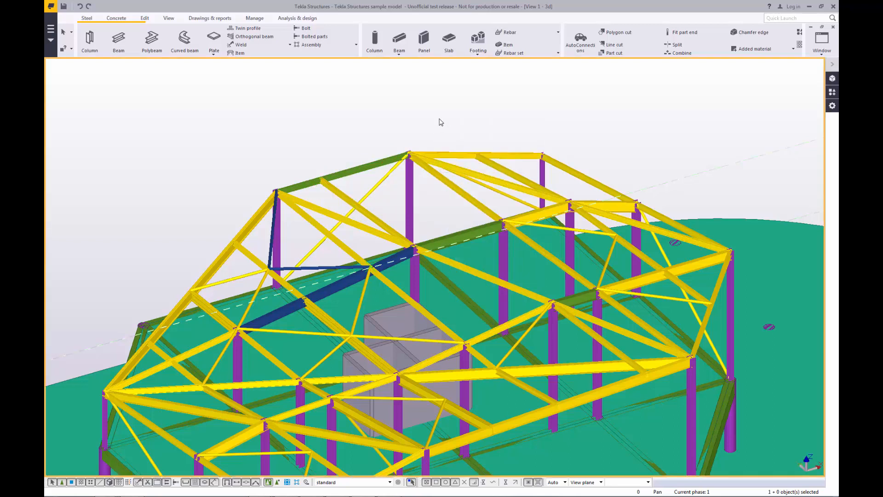
Step: Start an export to Tekla Structural Designer and set the Desktop as the location for the export file
scroll(441, 122, down, 4)
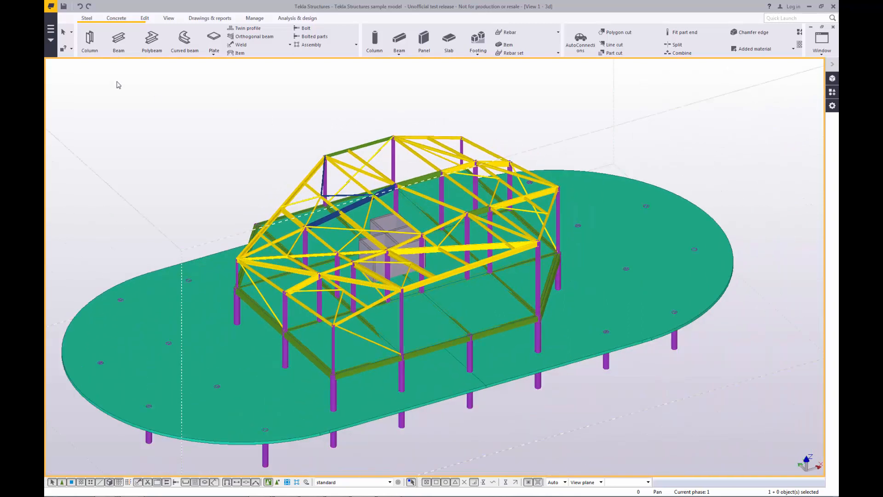
click(50, 6)
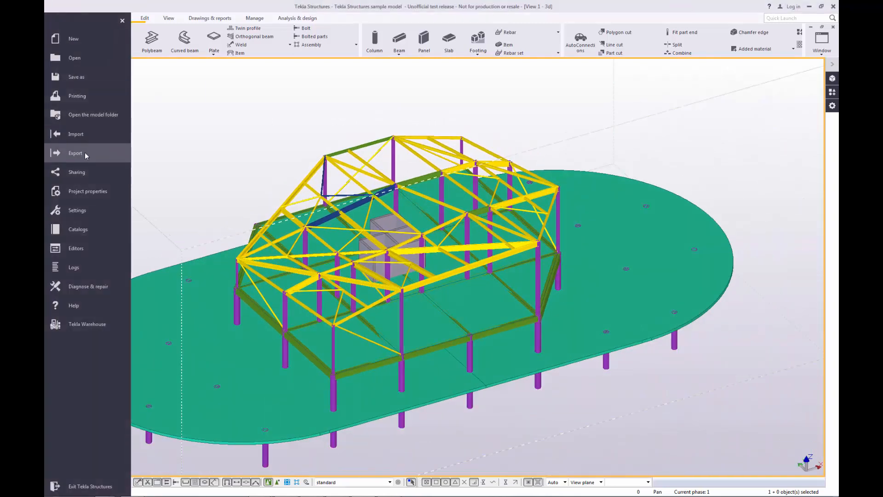
click(85, 153)
click(209, 351)
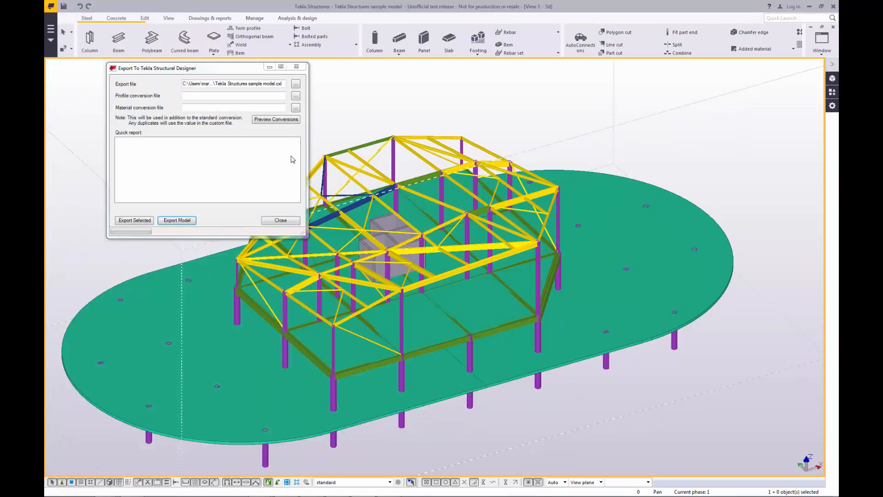
click(296, 84)
click(140, 131)
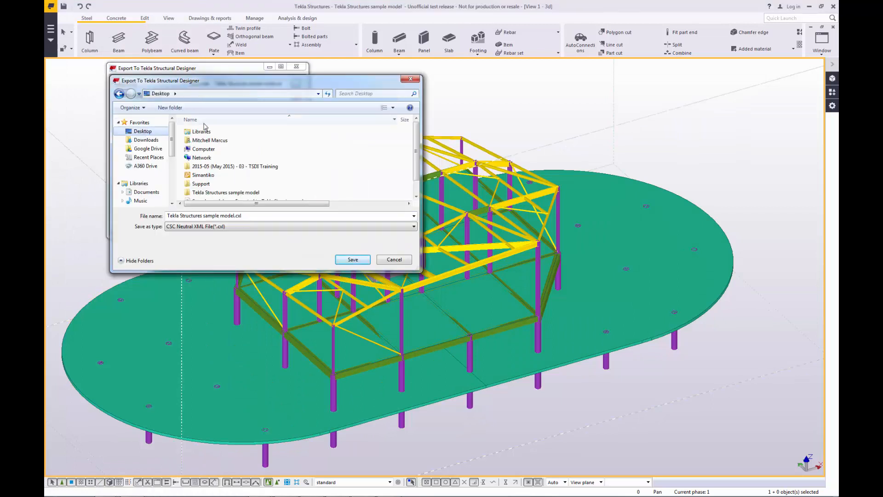
Step: Name the export file "Sample model - c - Exported to Tekla Structural Designer.cxl", export the whole model and close the export dialog
scroll(404, 148, down, 2)
click(285, 195)
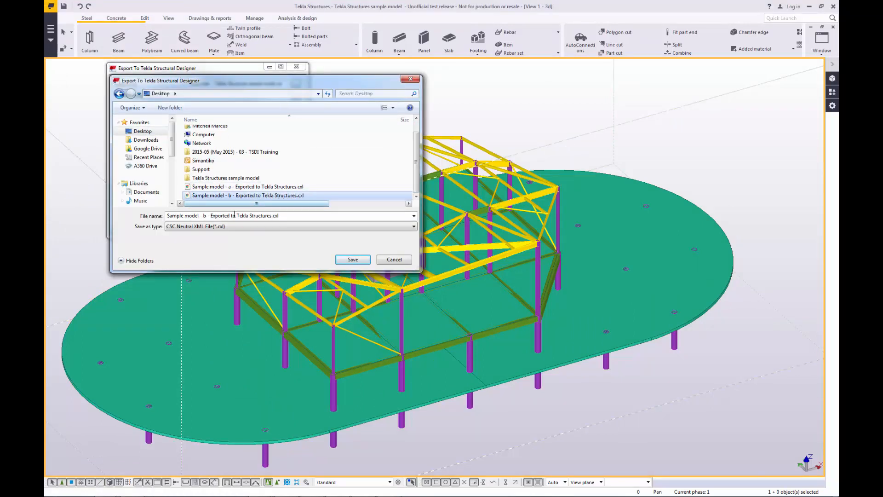
click(204, 216)
text(c)
double_click(261, 215)
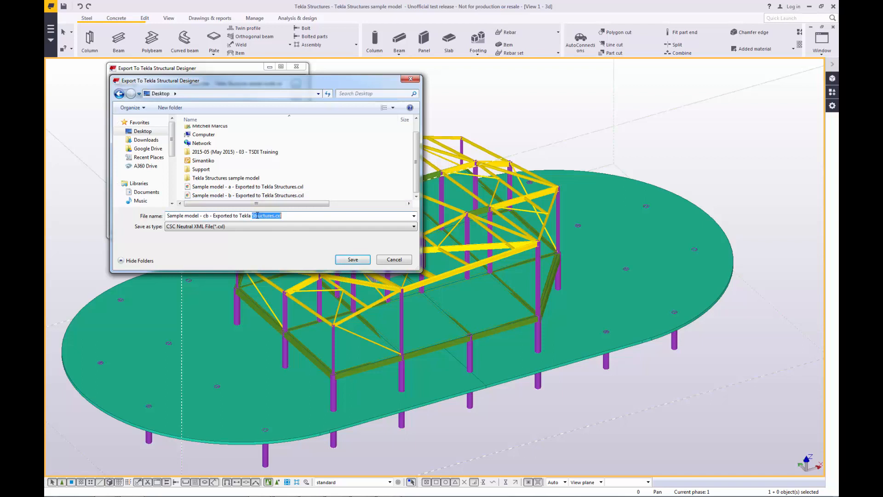
text(S)
key(Delete)
click(352, 259)
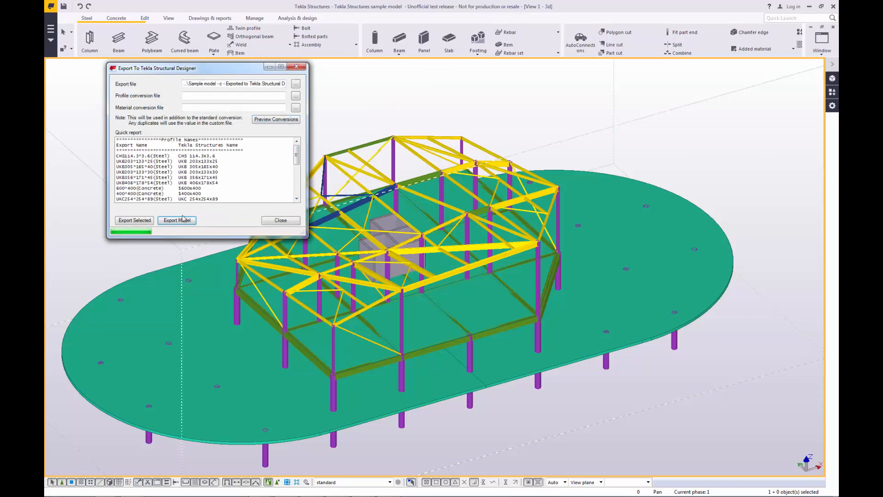
click(182, 220)
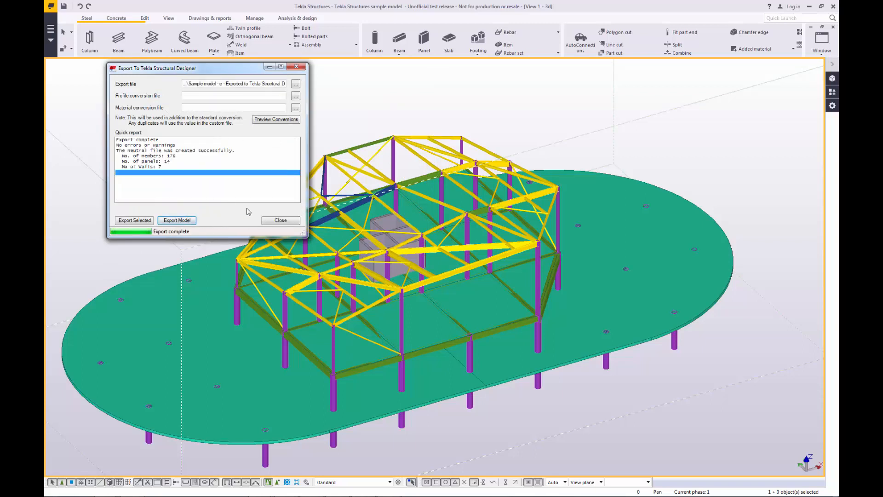
click(270, 221)
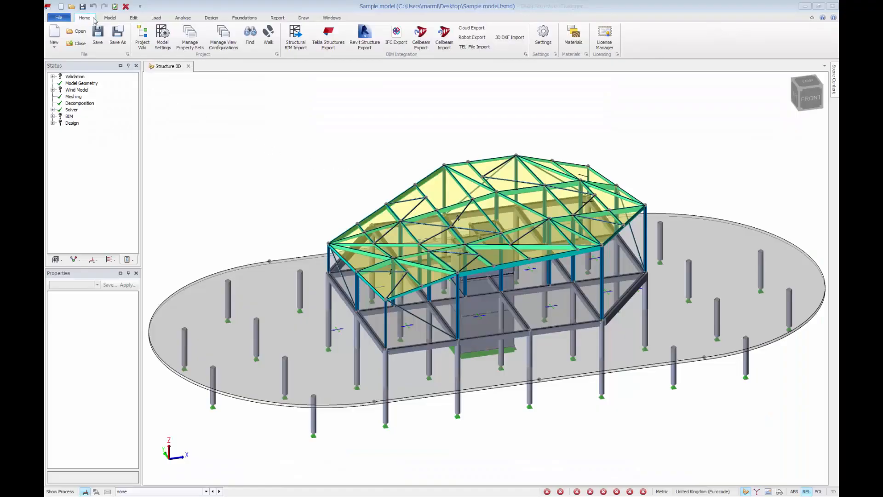
Step: Switch to Tekla Structural Designer and start a Structural BIM Import of "Sample model - c - Exported to Tekla Structural Designer.cxl"
click(298, 45)
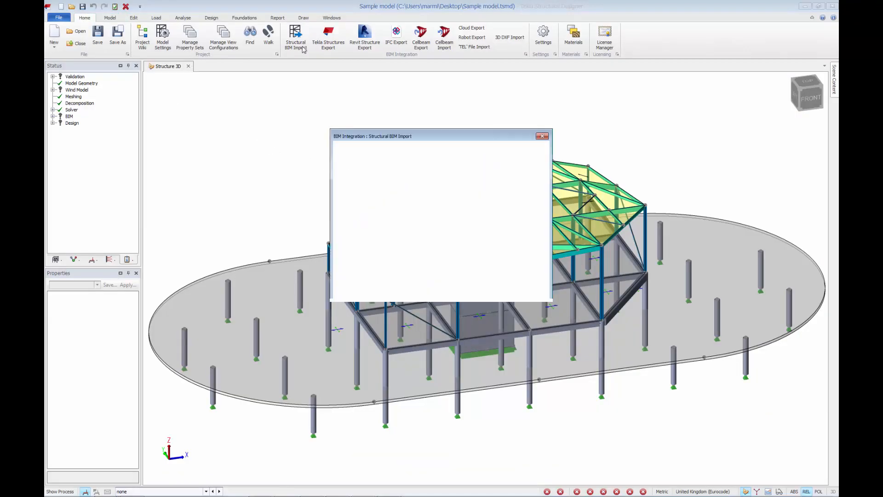
click(517, 170)
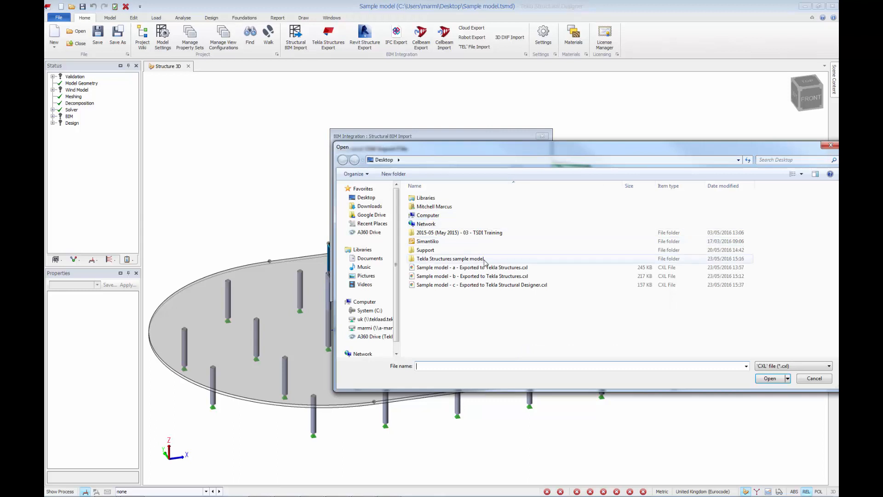
click(506, 284)
click(771, 379)
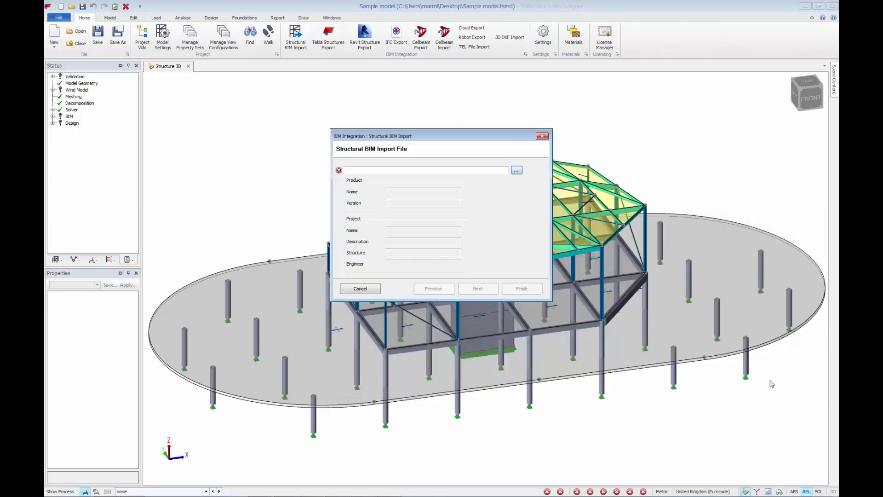
Step: Run the import as Update Existing Model without relocation, turning off "Delete Existing if not in Import File" for Members
click(467, 287)
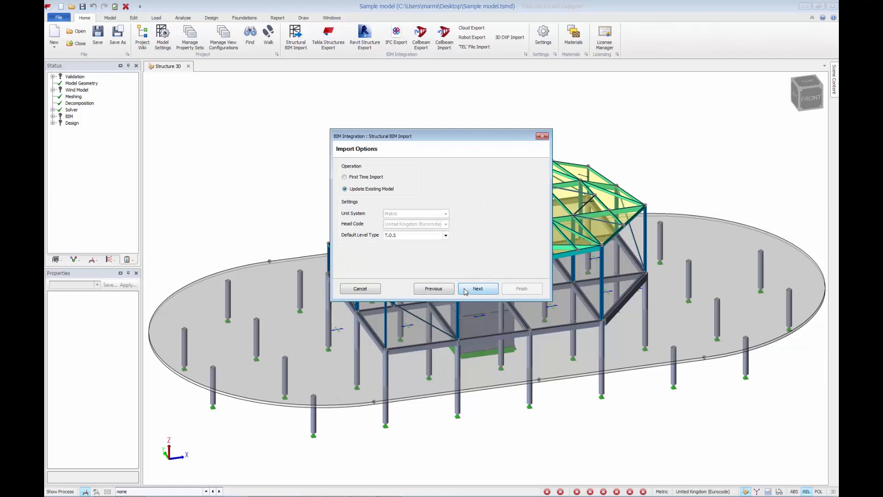
click(465, 290)
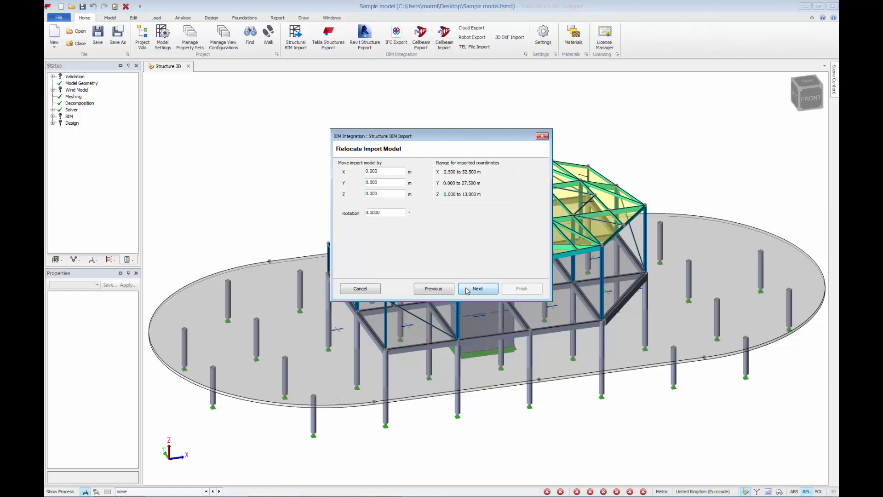
click(467, 289)
click(420, 221)
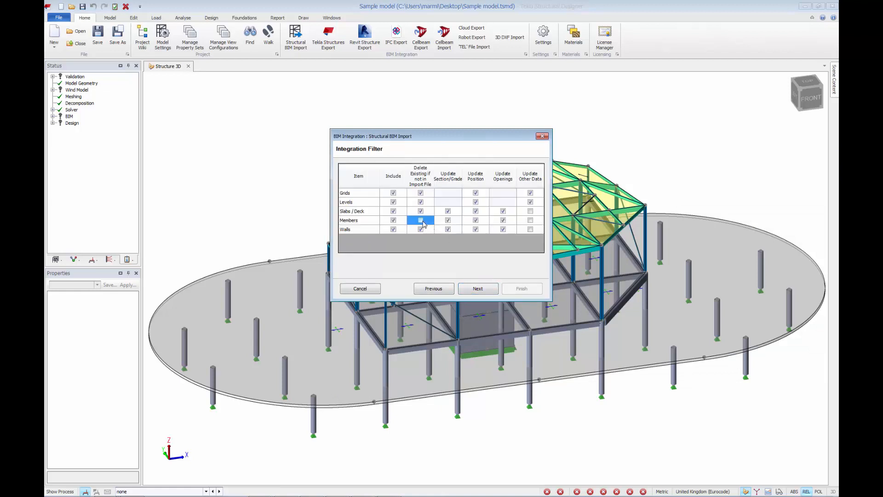
click(487, 290)
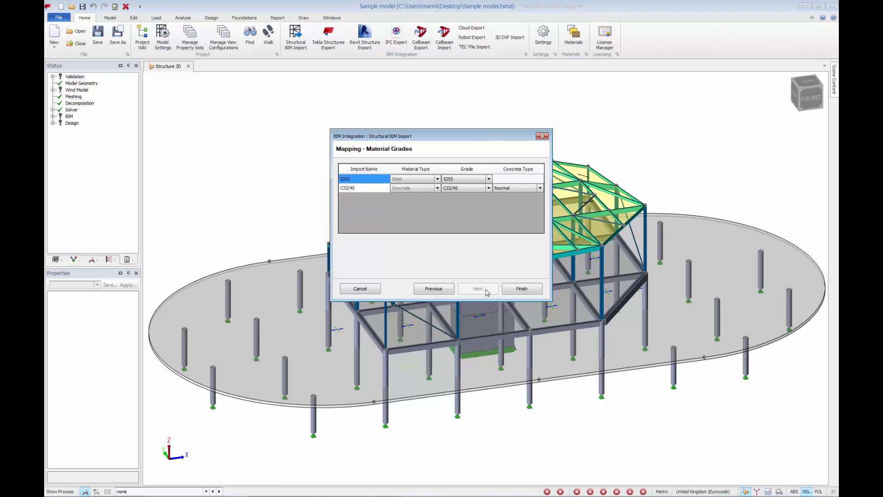
click(506, 289)
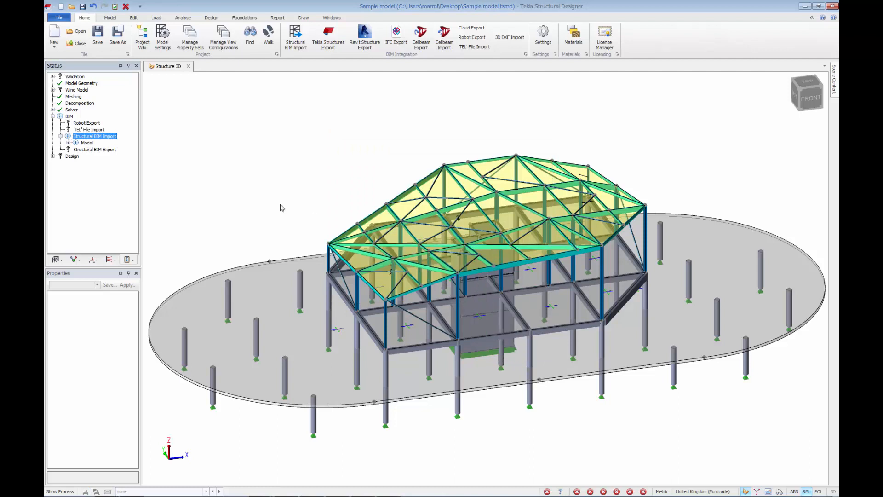
Step: Expand the import's Section/Grade Updated results and locate the roof beam with the changed section in the model
click(68, 144)
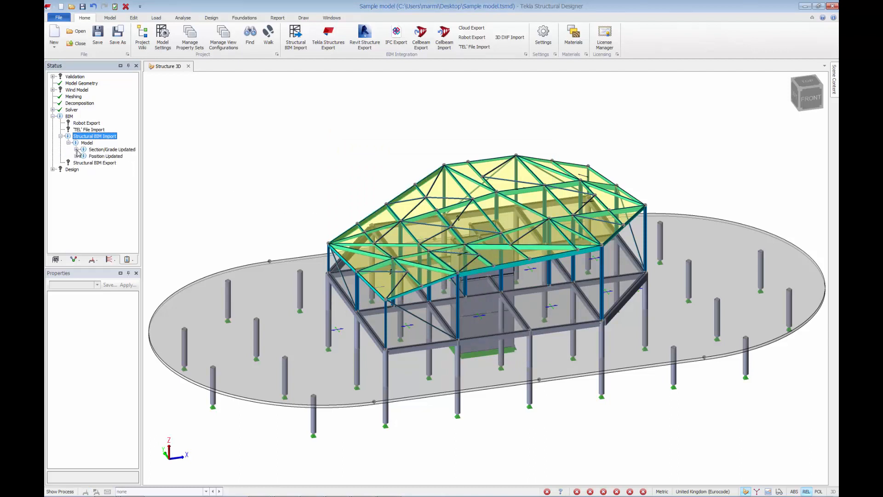
click(76, 150)
mouse_move(89, 251)
mouse_down()
mouse_move(127, 251)
mouse_move(99, 251)
mouse_up()
click(105, 157)
double_click(105, 157)
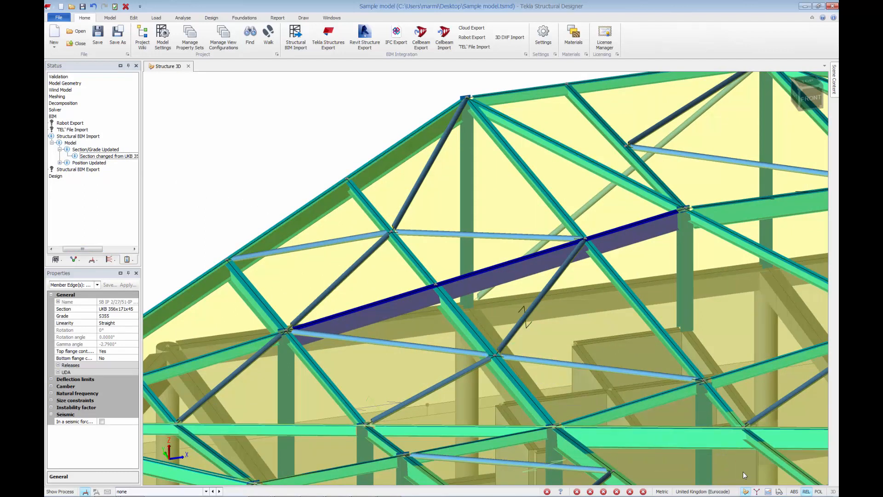
Step: Colour the model by BIM Status in the review view and examine the imported roof braces and the updated beam
click(780, 491)
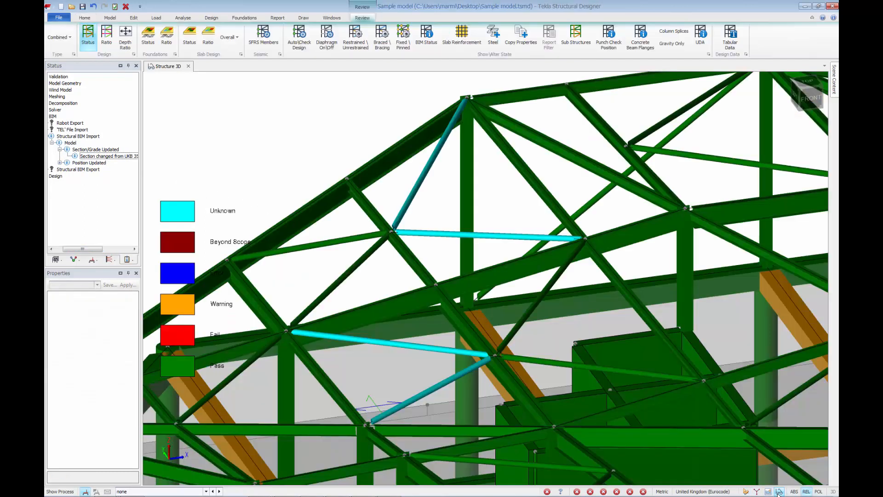
click(432, 41)
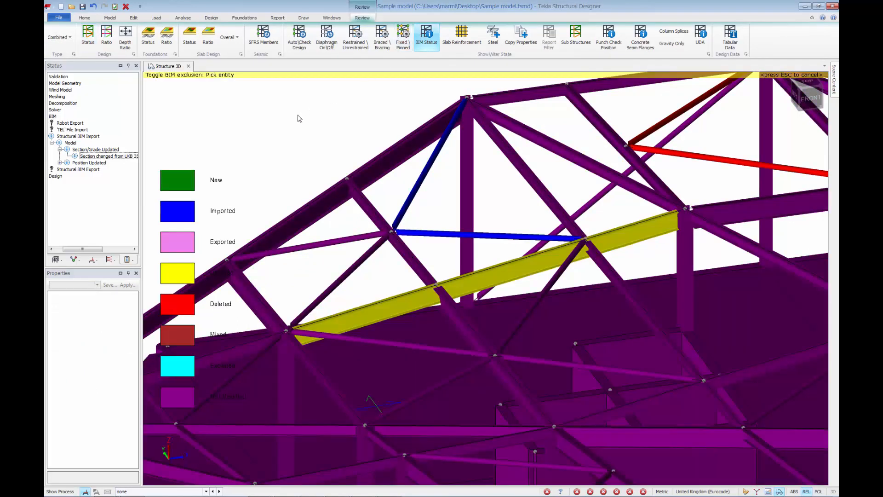
scroll(299, 119, down, 3)
mouse_move(363, 397)
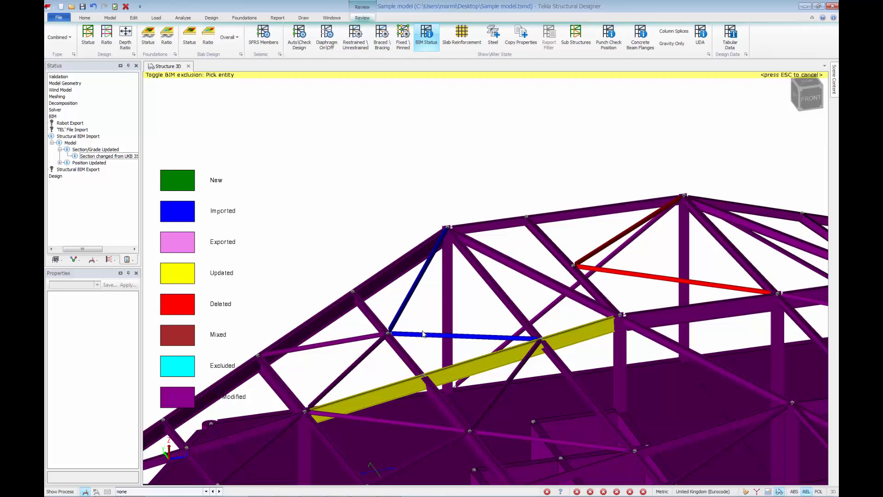
right_drag(430, 305, 429, 330)
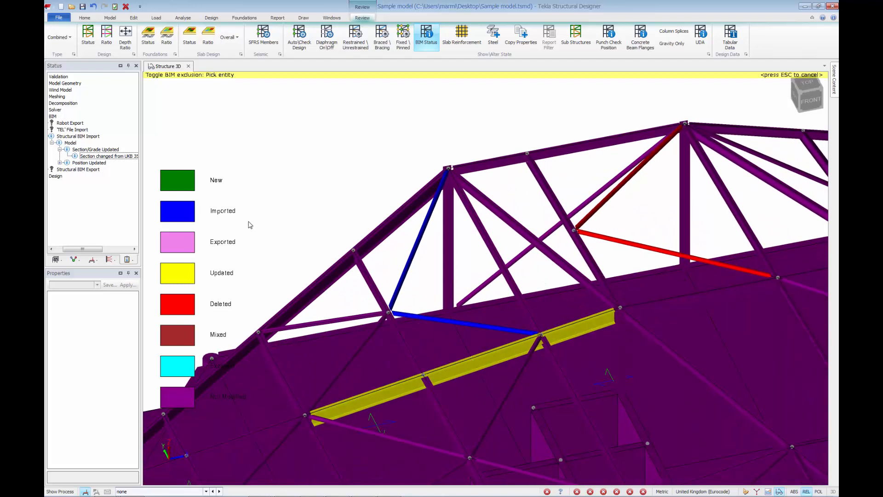
Step: Examine the deleted and mixed-status roof braces beside the peak column, and the BIM status across the whole structure
scroll(253, 221, up, 6)
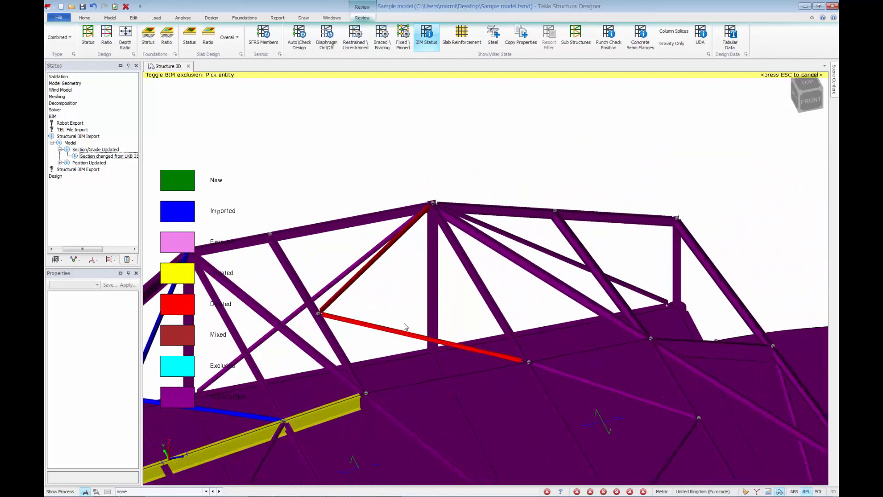
middle_drag(375, 318, 394, 347)
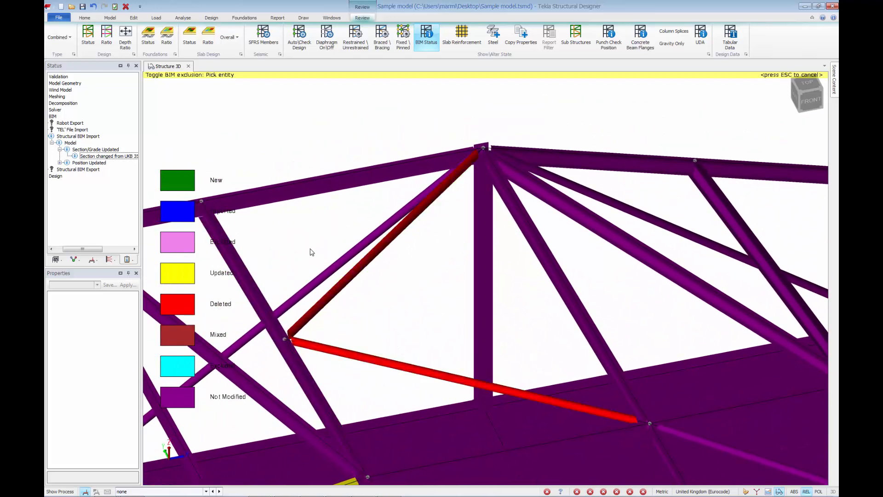
scroll(351, 278, down, 8)
middle_drag(454, 409, 569, 259)
right_drag(547, 329, 556, 283)
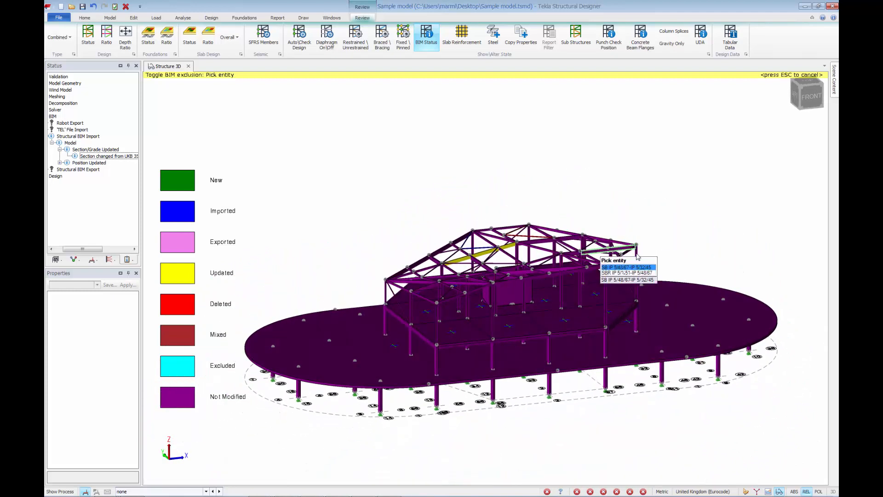
Step: Return from the BIM status review to the normal structure view and save the model
click(745, 492)
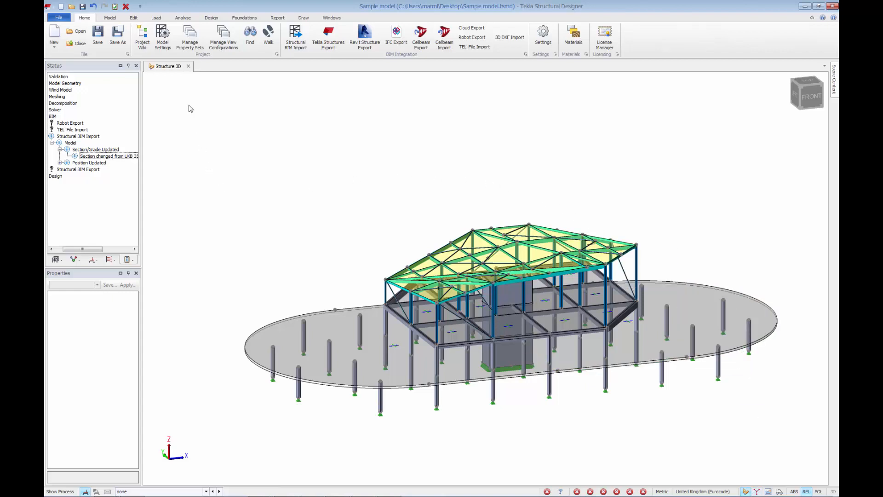
click(102, 38)
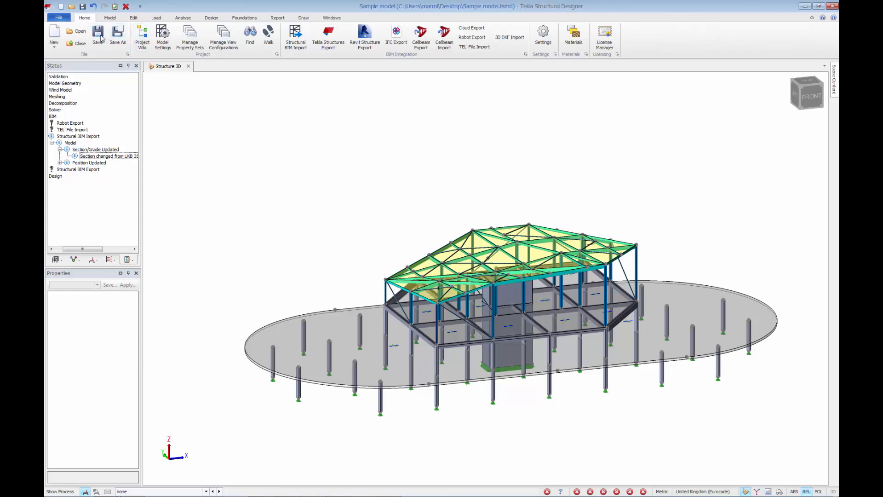